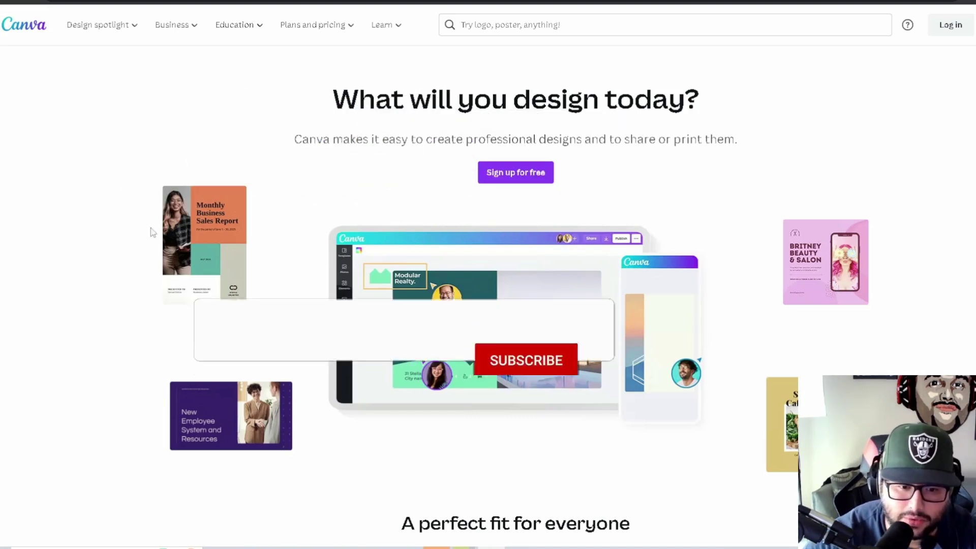
pyautogui.scroll(-4, 24, 309)
pyautogui.scroll(-1, 488, 274)
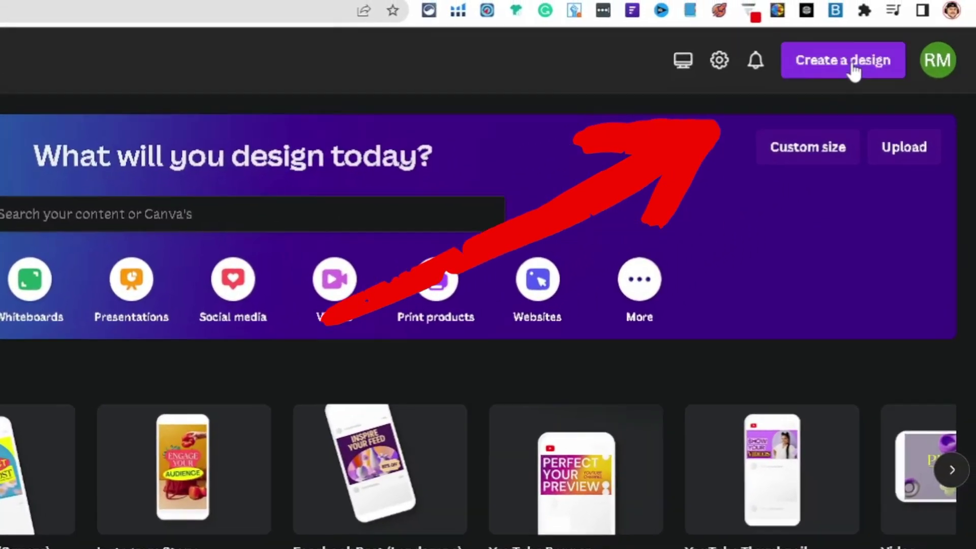
# - Create a new 300 × 60 px YouTube Display Ad design, finding the format with the search term "youtube"
pyautogui.click(854, 71)
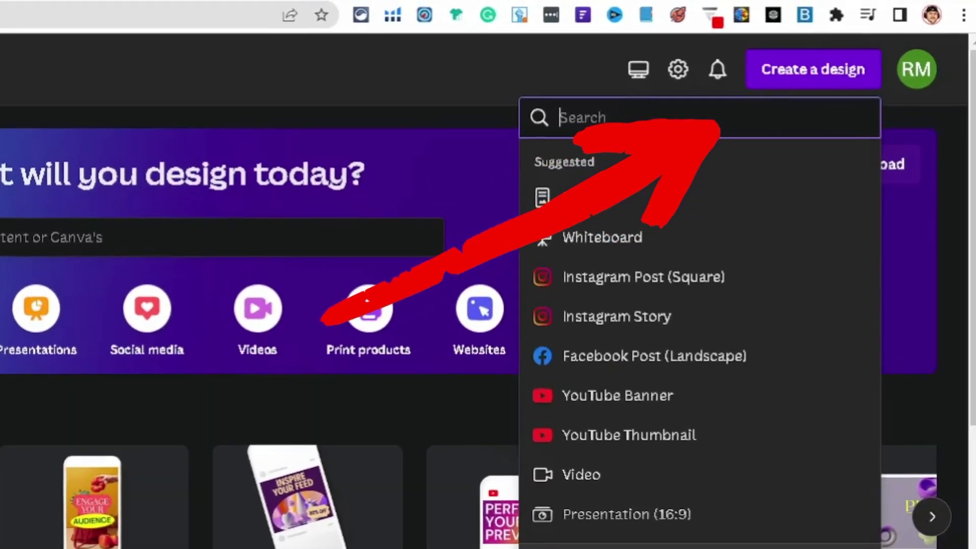
pyautogui.write('youtu')
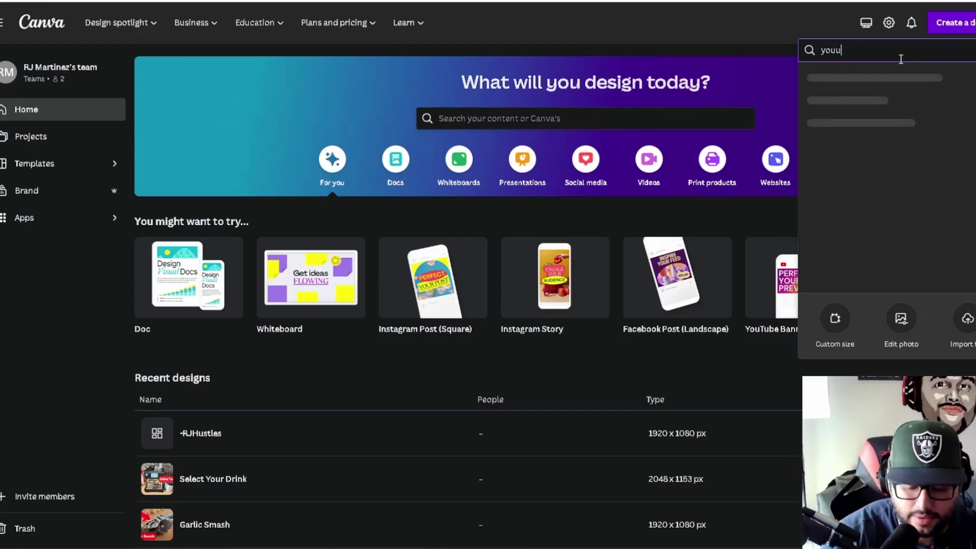
pyautogui.press('BackSpace')
pyautogui.press('BackSpace')
pyautogui.write('utub')
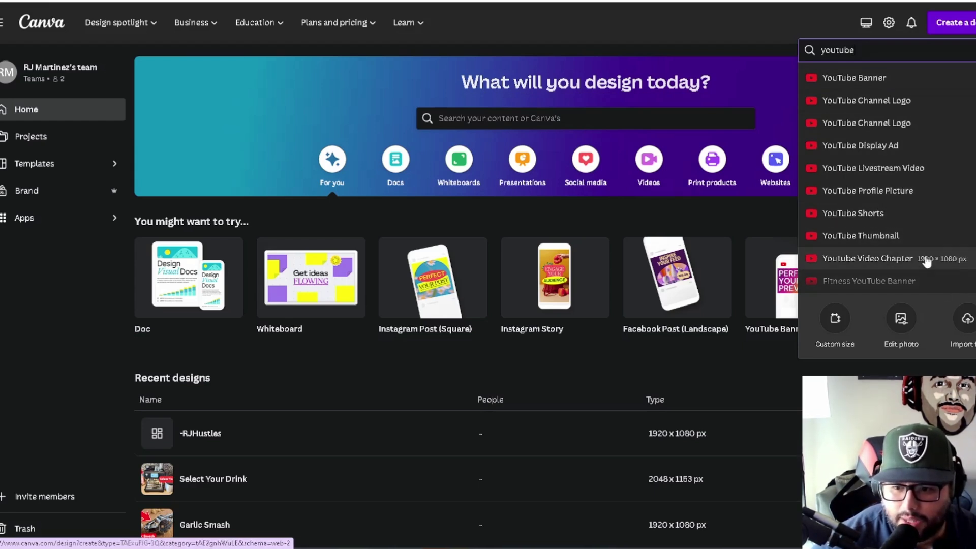
pyautogui.scroll(-1, 925, 261)
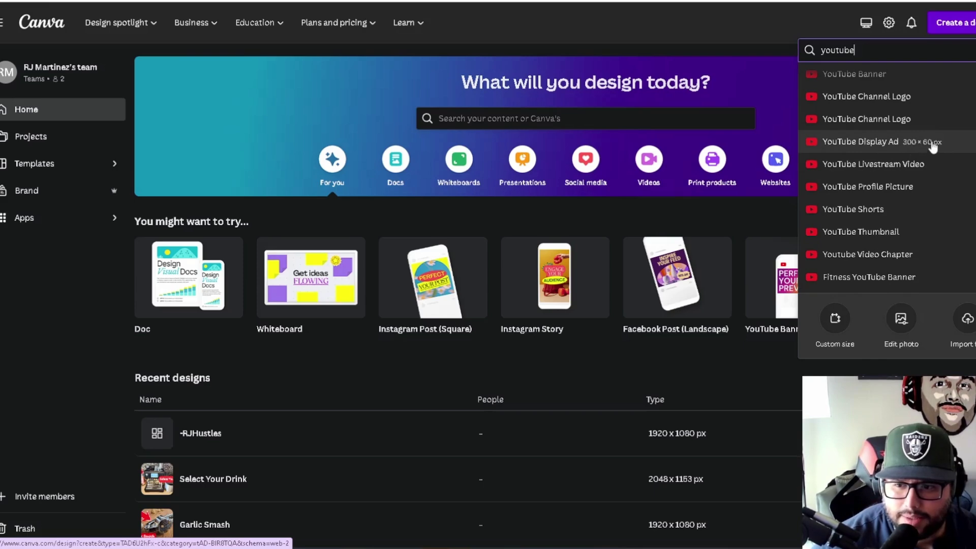
pyautogui.click(894, 147)
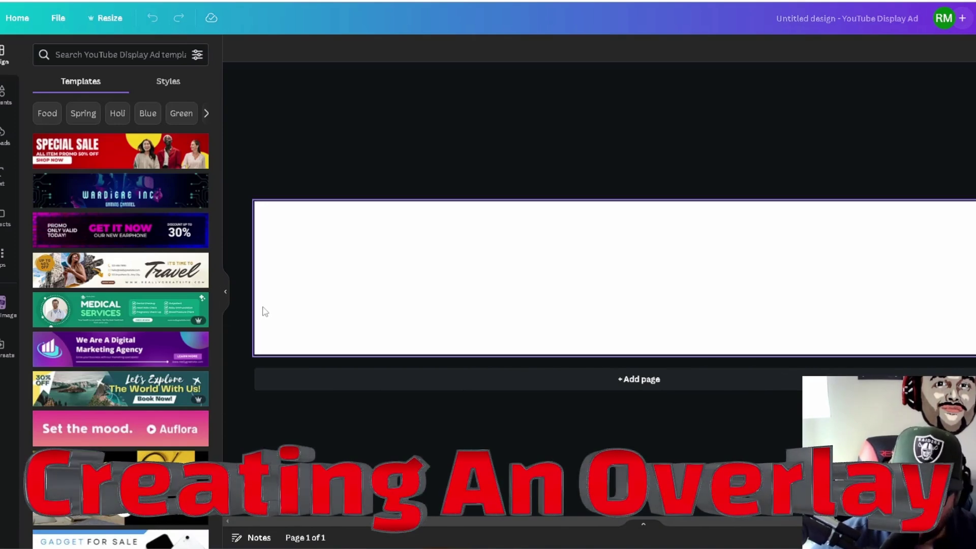
# - Apply the dark brick-wall "GET IT NOW" earphone template with the 30% discount to the blank page
pyautogui.scroll(-5, 189, 311)
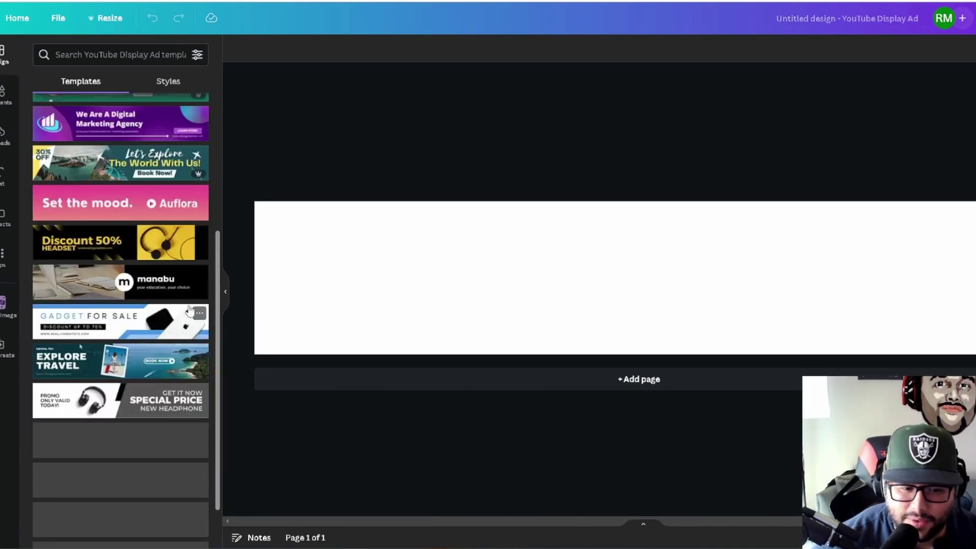
pyautogui.scroll(5, 189, 311)
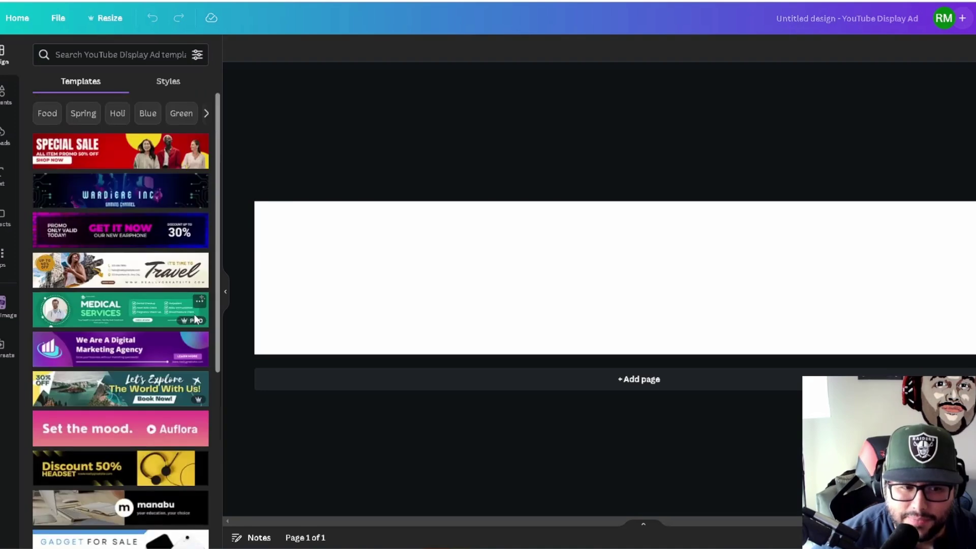
pyautogui.click(132, 243)
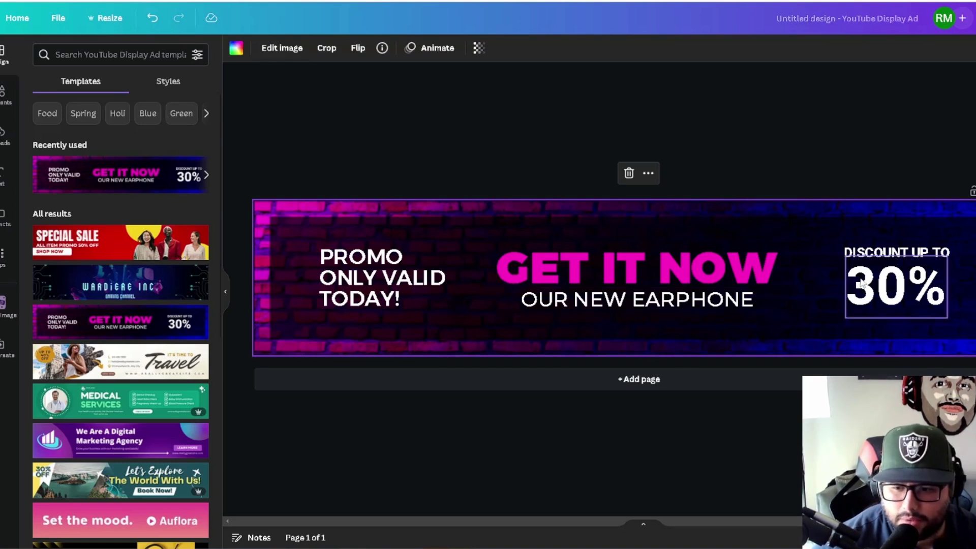
# - Replace the word EARPHONE with EBOOK in the line below the GET IT NOW headline
pyautogui.doubleClick(708, 301)
pyautogui.doubleClick(699, 300)
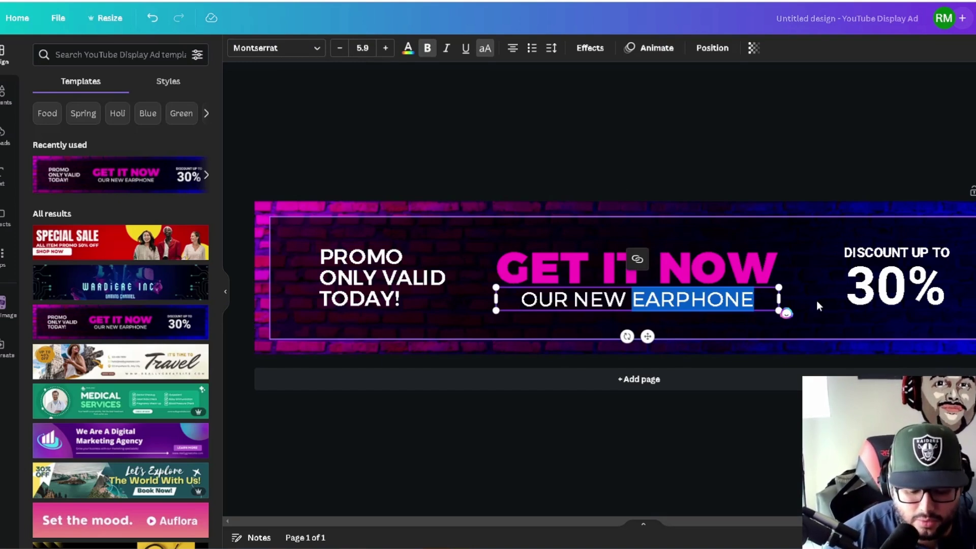
pyautogui.write('EBOOK')
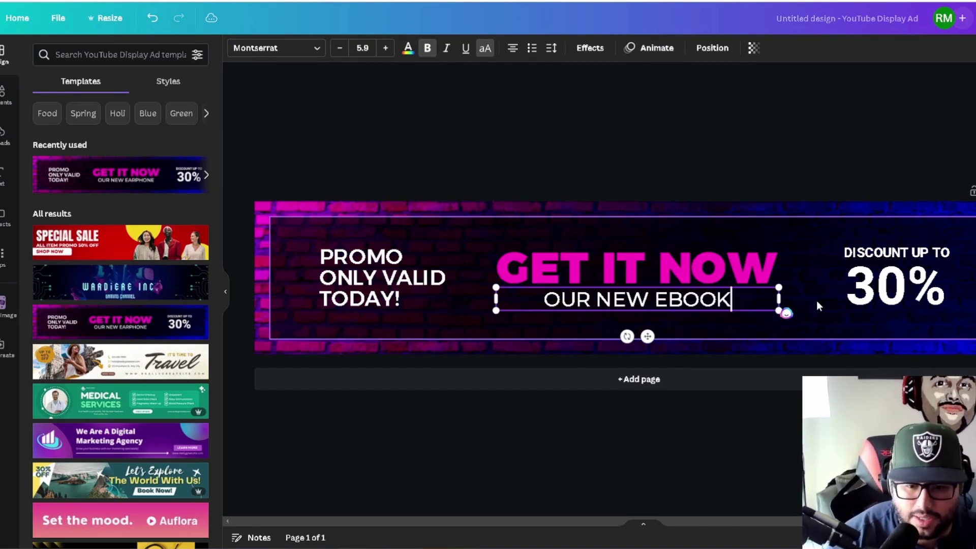
pyautogui.click(684, 217)
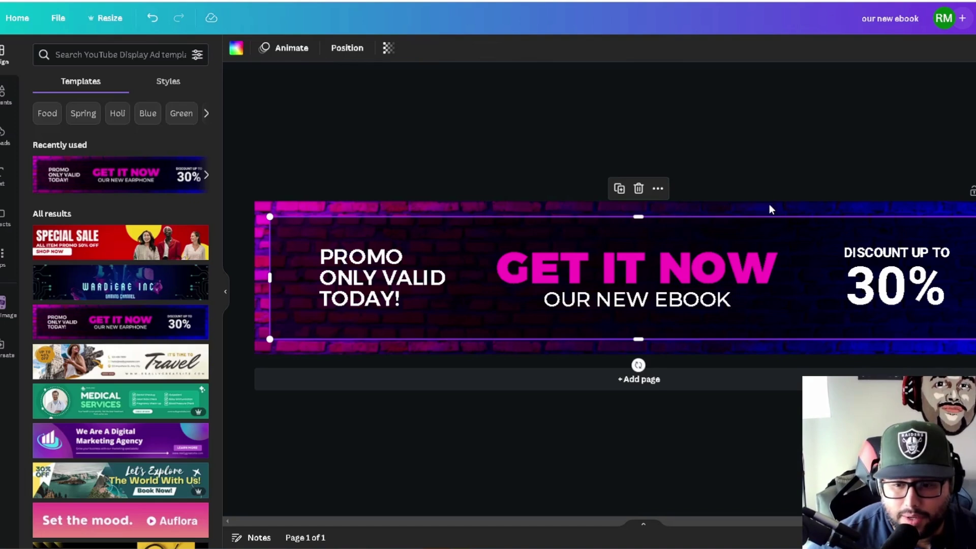
pyautogui.click(770, 206)
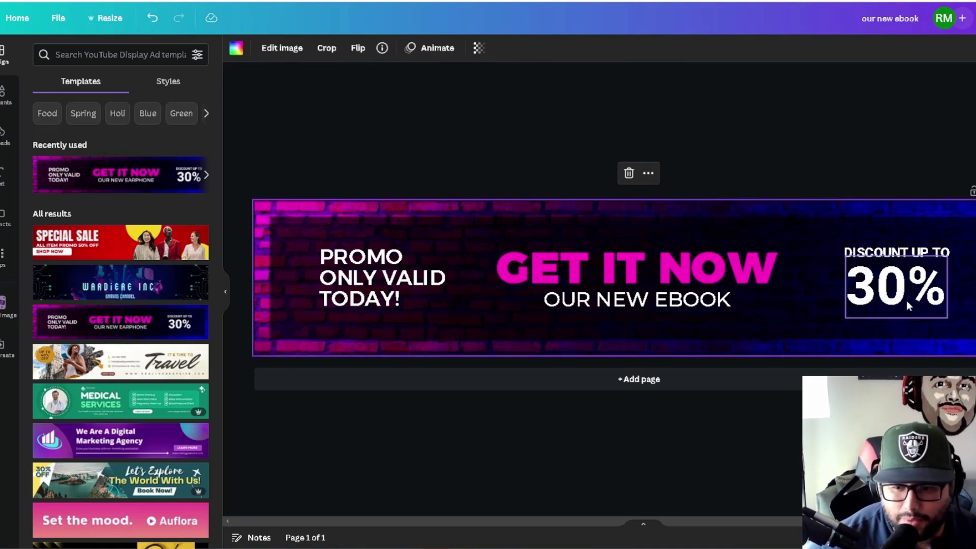
# - Change the discount figure on the banner to 50%
pyautogui.click(902, 275)
pyautogui.click(871, 295)
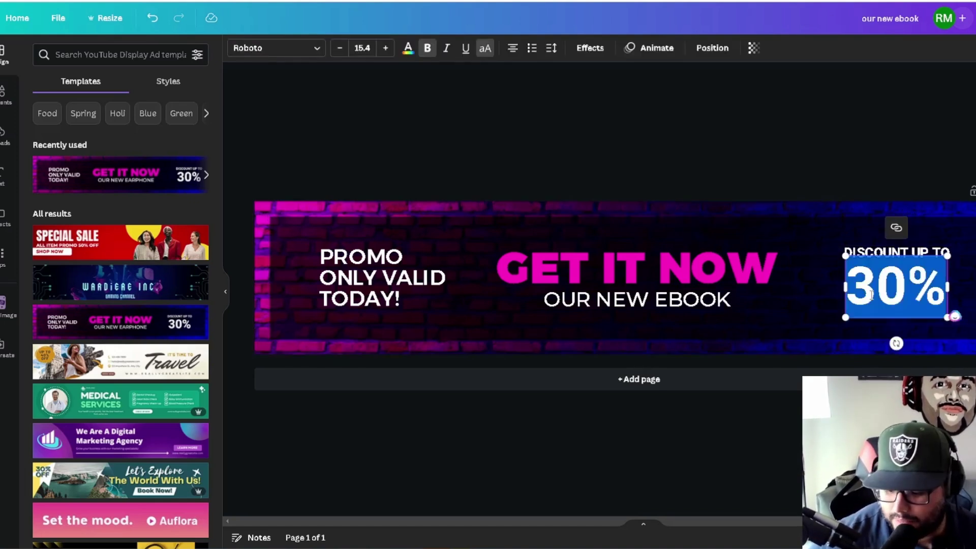
pyautogui.write('50%')
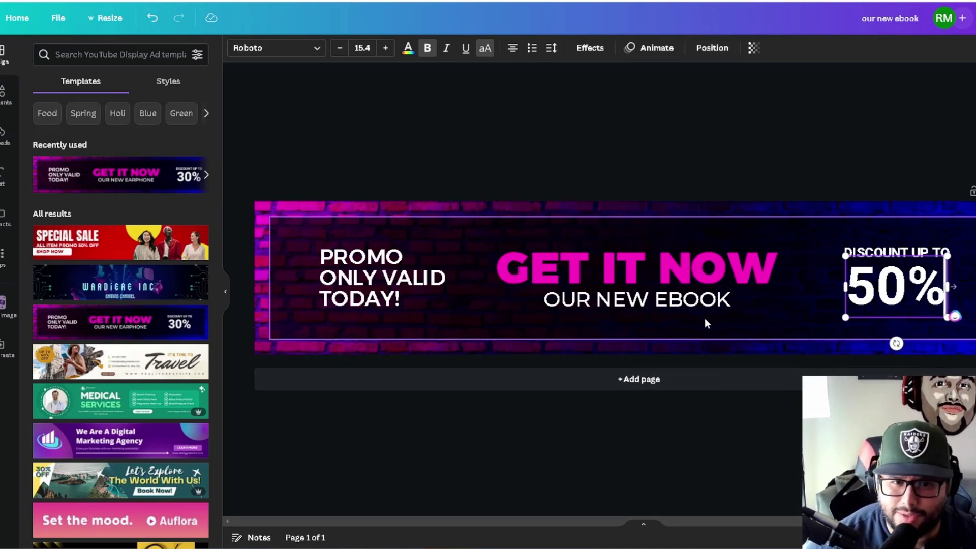
# - Browse the other YouTube Display Ad templates for alternative banner styles
pyautogui.scroll(-5, 200, 366)
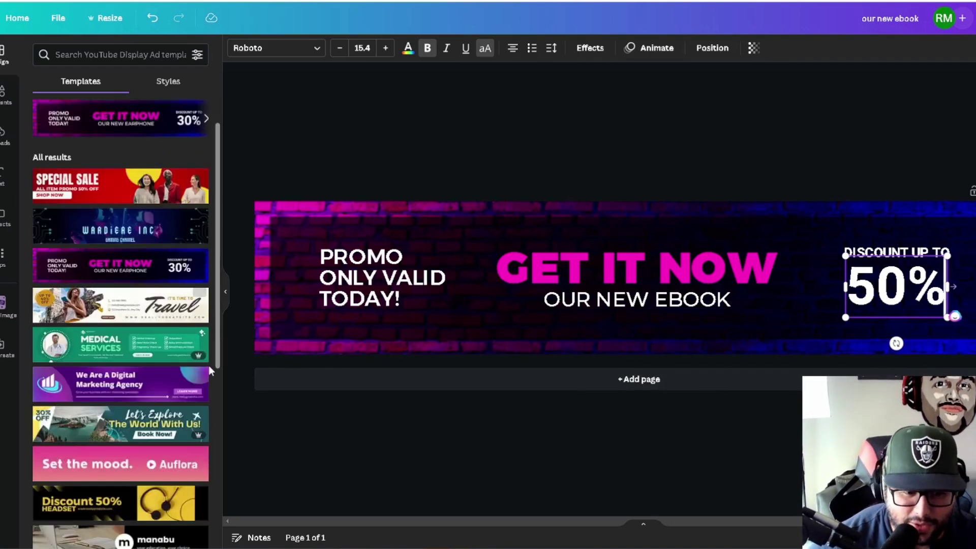
pyautogui.scroll(-5, 173, 361)
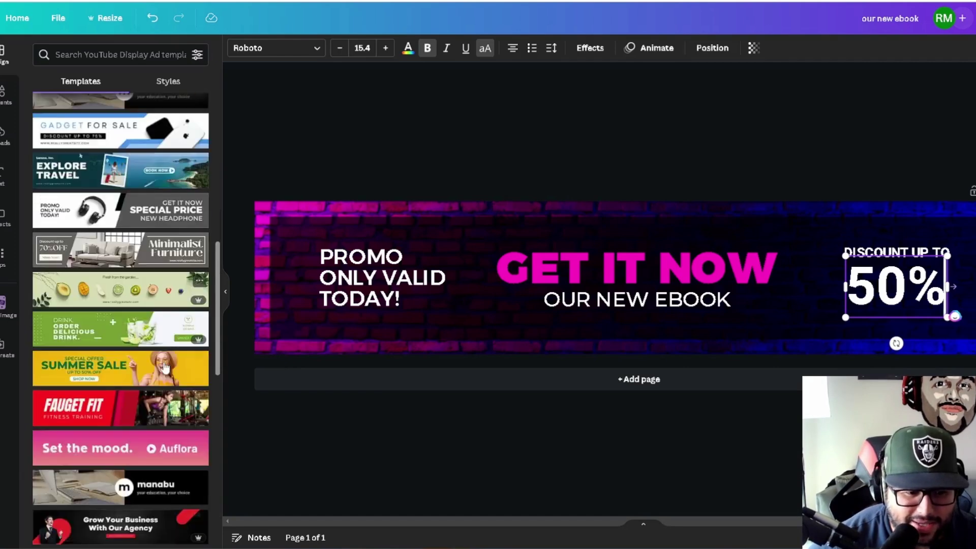
pyautogui.scroll(-10, 162, 367)
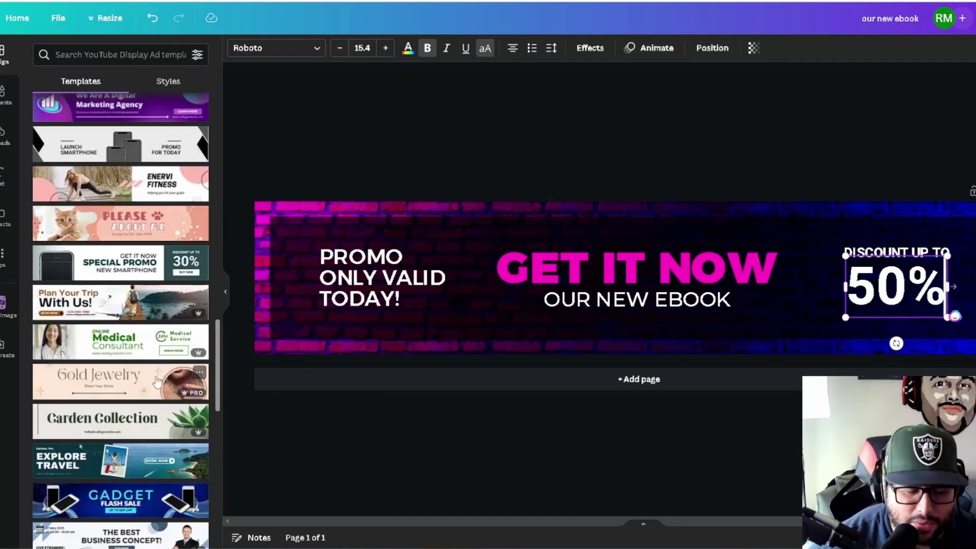
pyautogui.scroll(-5, 168, 322)
pyautogui.scroll(-4, 171, 325)
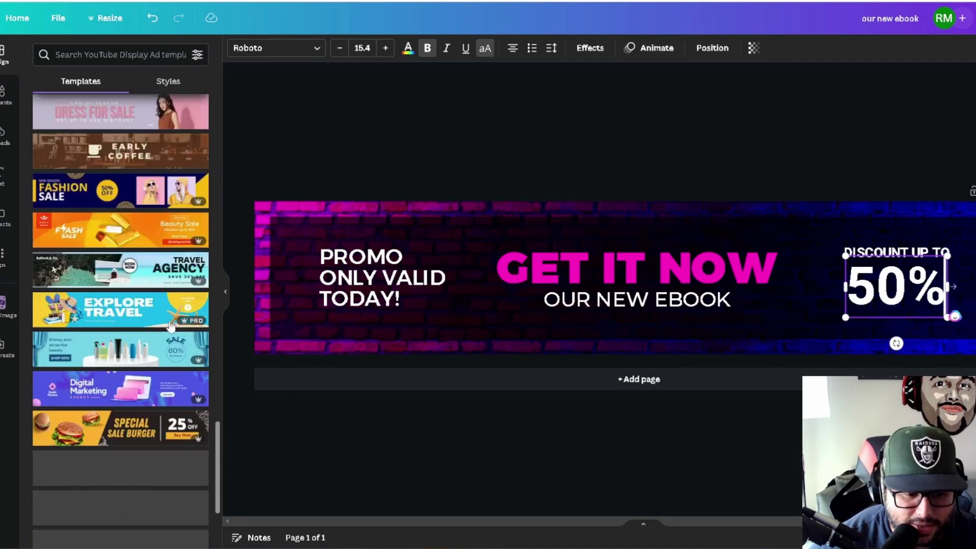
pyautogui.scroll(-2, 171, 325)
pyautogui.scroll(-2, 172, 325)
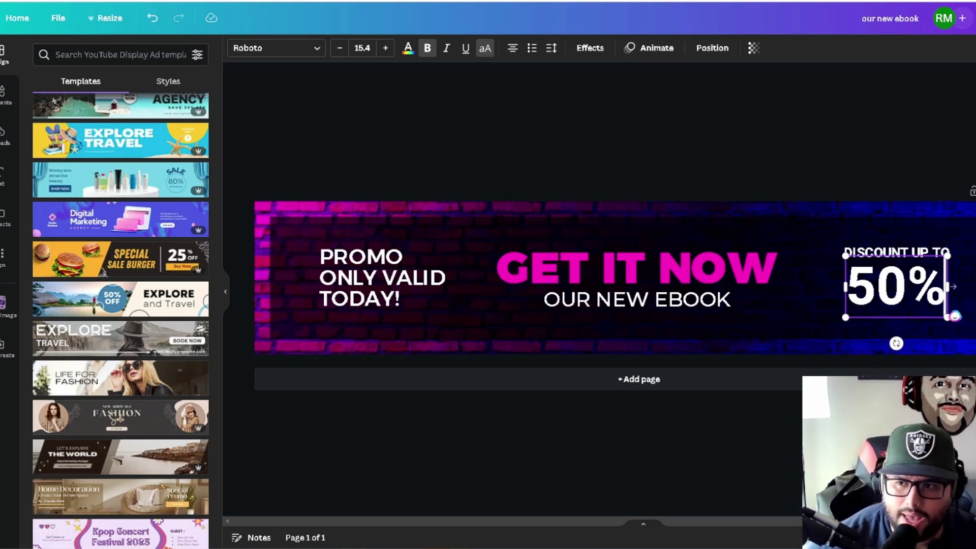
# - Download the finished ebook banner as a PNG at 300 × 60 px
pyautogui.click(972, 18)
pyautogui.click(864, 305)
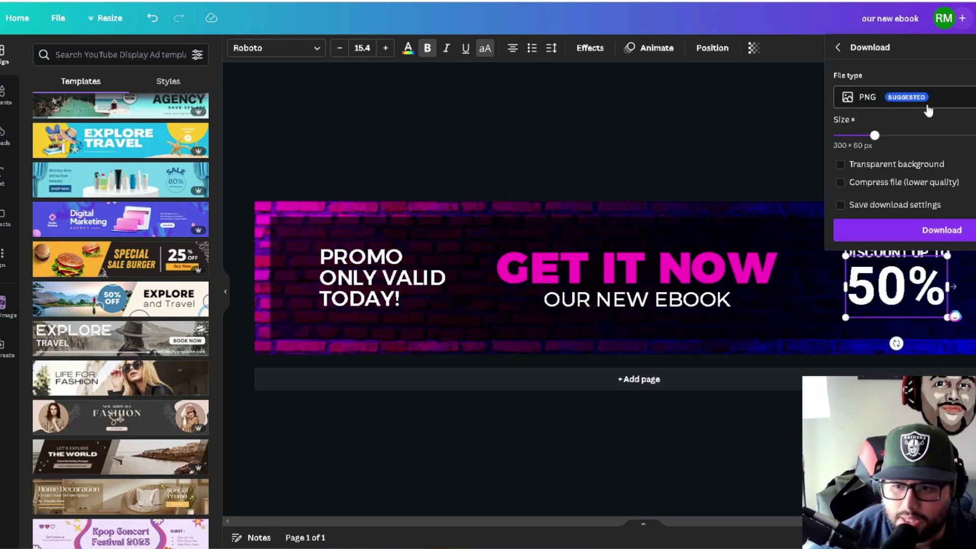
pyautogui.click(894, 234)
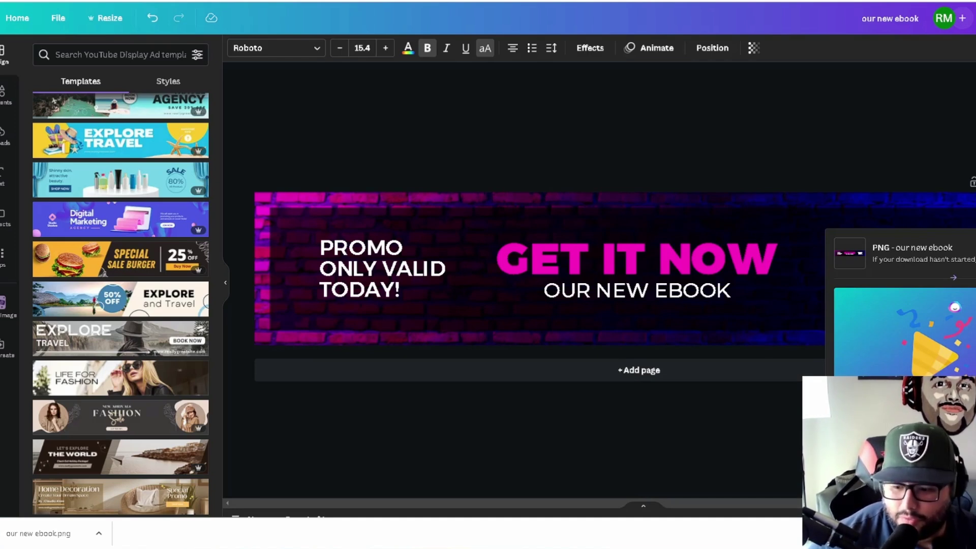
pyautogui.click(770, 152)
# - Delete the banner's dark overlay, brick-wall background and GET IT NOW headline
pyautogui.scroll(5, 151, 209)
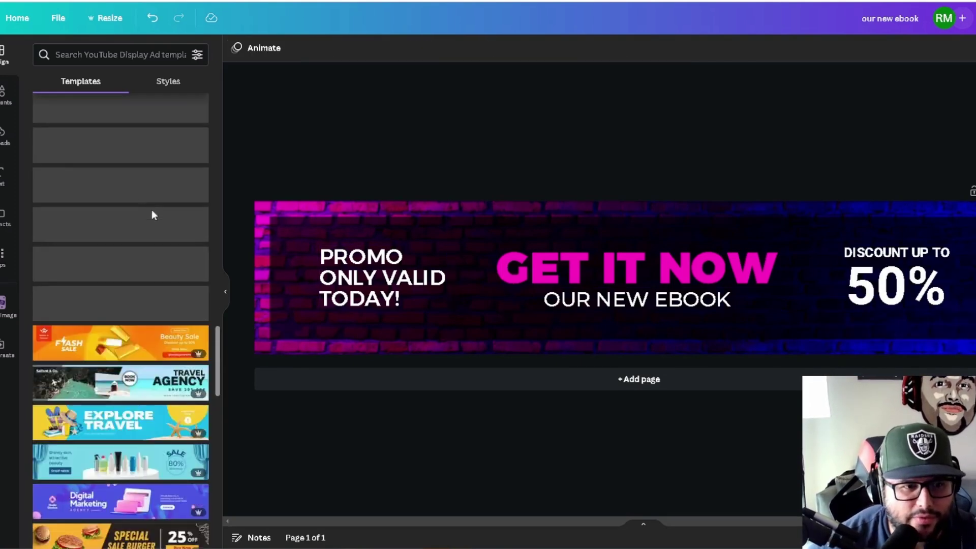
pyautogui.scroll(3, 152, 209)
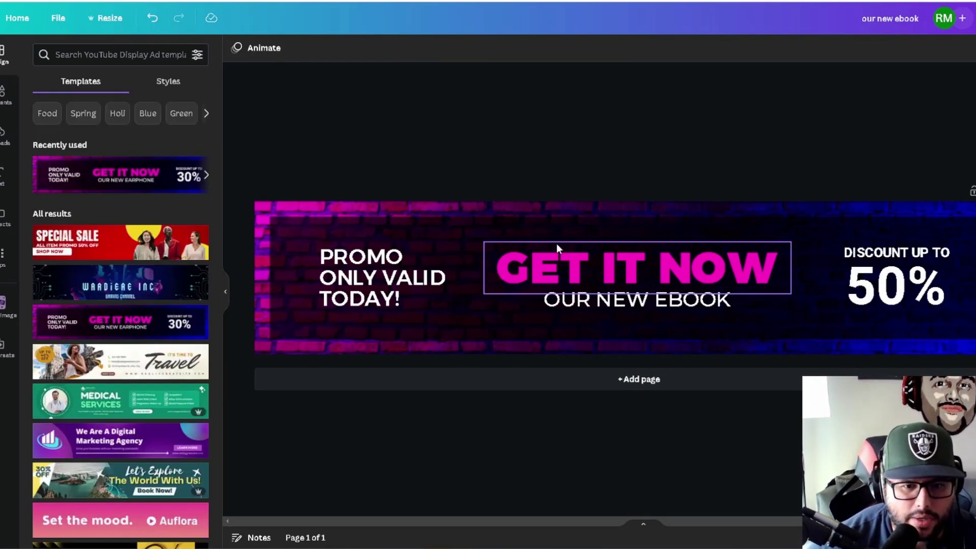
pyautogui.click(513, 233)
pyautogui.click(517, 222)
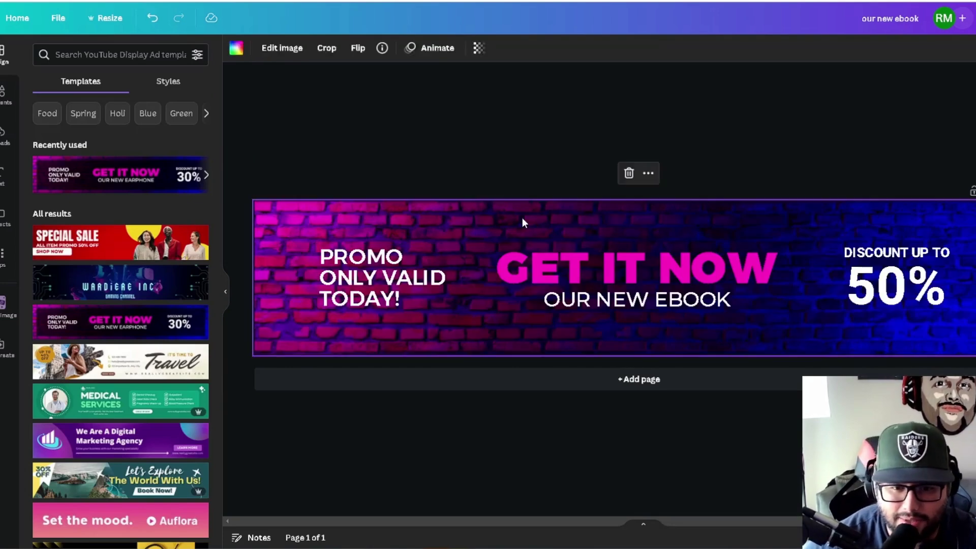
pyautogui.press('Delete')
pyautogui.click(550, 261)
pyautogui.press('Delete')
pyautogui.click(484, 254)
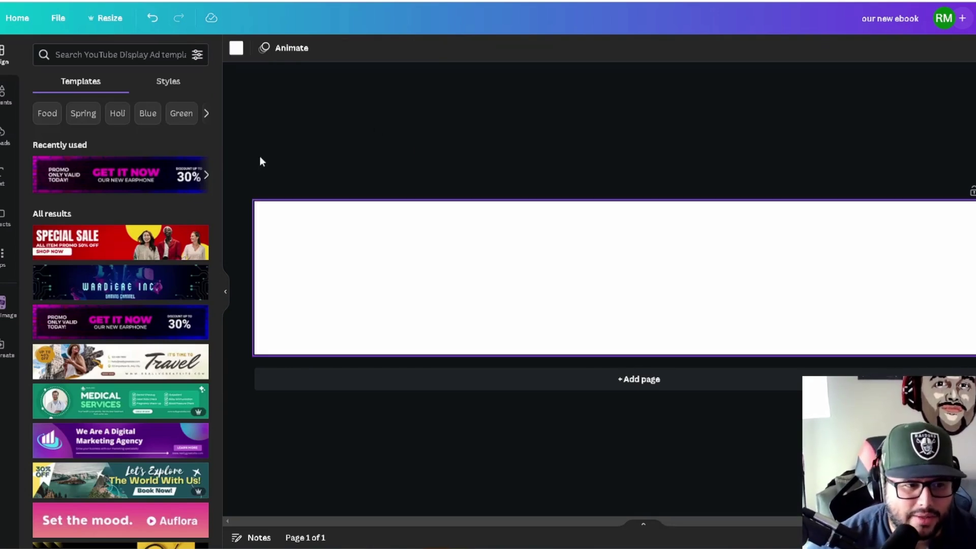
# - Place a small black rounded square on the page and shift it down toward the lower edge
pyautogui.click(3, 94)
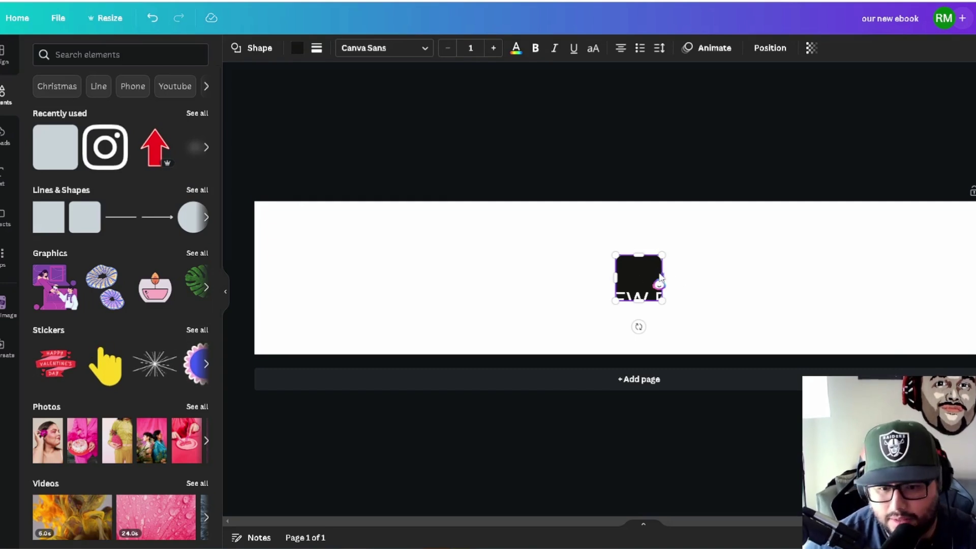
pyautogui.moveTo(643, 277); pyautogui.dragTo(685, 309)
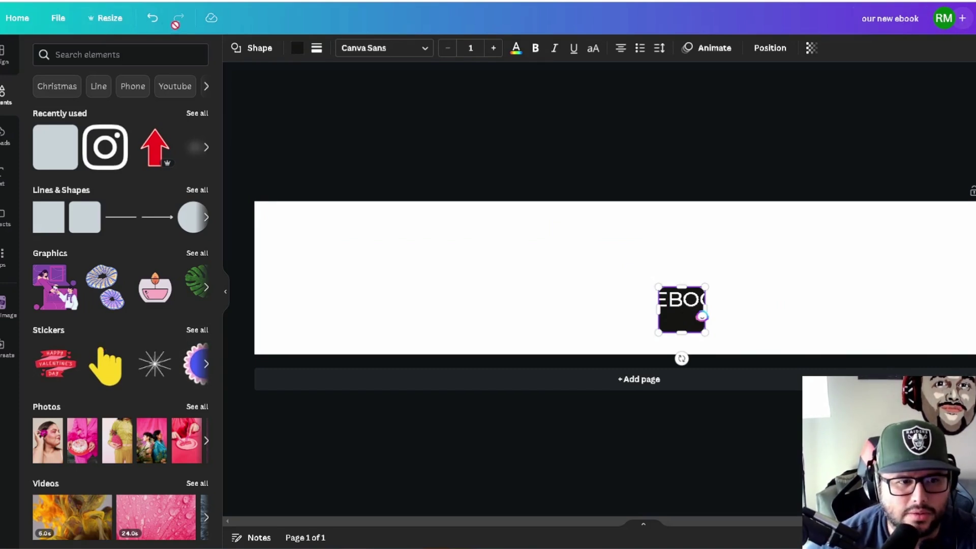
# - Undo all the edits, including the applied template, back to the blank page
pyautogui.click(152, 19)
pyautogui.click(152, 18)
pyautogui.click(153, 19)
pyautogui.click(153, 18)
pyautogui.click(152, 23)
pyautogui.click(153, 20)
pyautogui.click(153, 19)
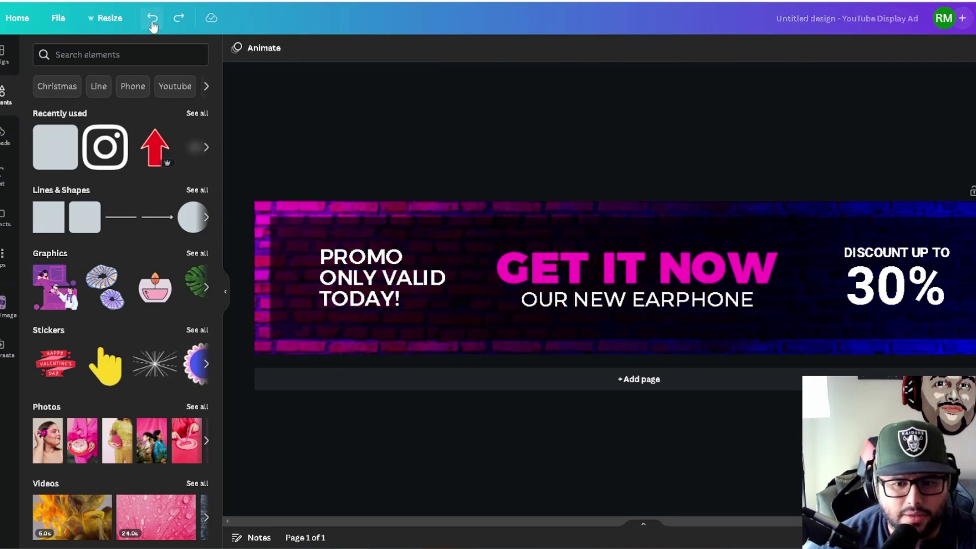
pyautogui.click(153, 19)
# - Add a black rounded square, widen it into a large rectangle and extend it to the page's upper right
pyautogui.moveTo(53, 148); pyautogui.dragTo(465, 273)
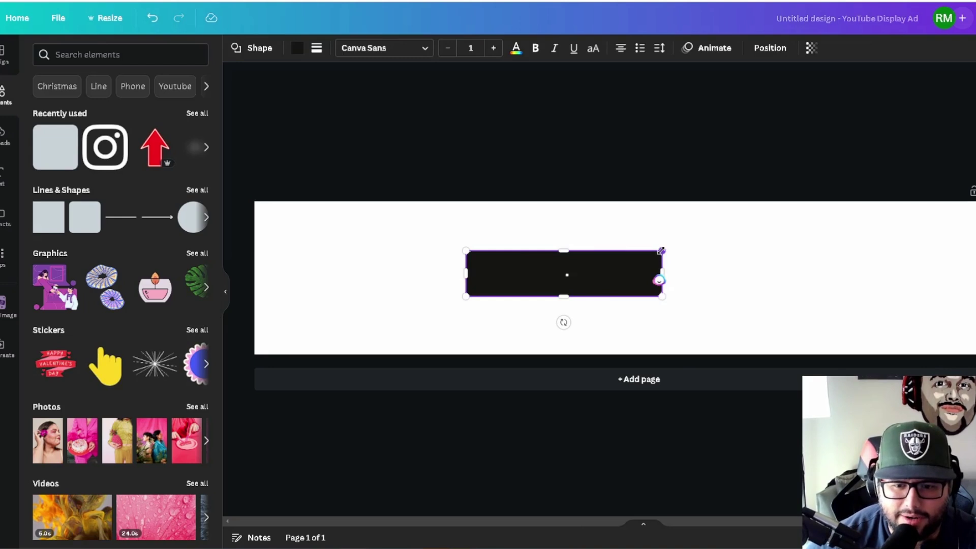
pyautogui.moveTo(661, 251); pyautogui.dragTo(718, 225)
pyautogui.moveTo(646, 266); pyautogui.dragTo(705, 293)
pyautogui.moveTo(782, 249); pyautogui.dragTo(975, 201)
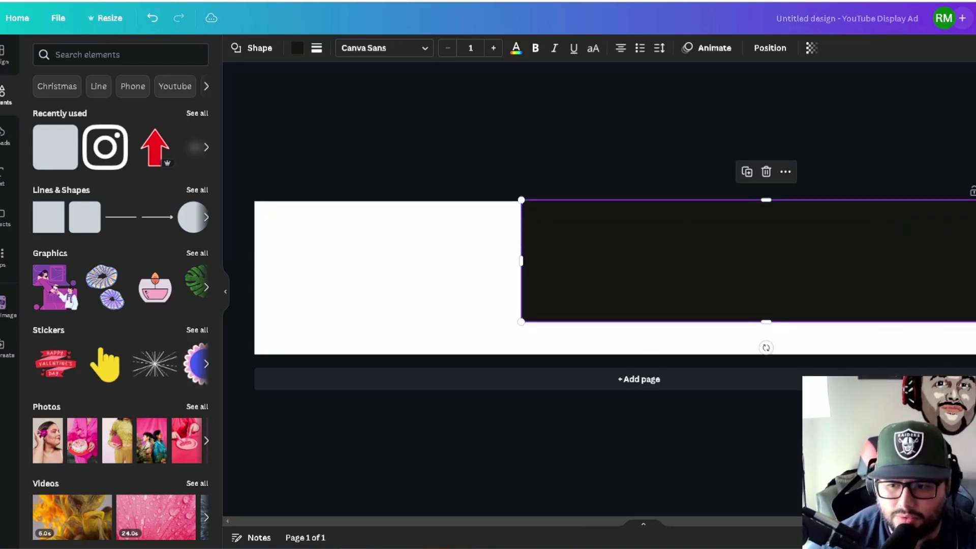
# - Stretch the black rectangle to the page's lower edge and adjust its left edge, leaving a white block at the page's left end
pyautogui.moveTo(975, 322); pyautogui.dragTo(975, 354)
pyautogui.moveTo(521, 277); pyautogui.dragTo(386, 277)
pyautogui.click(755, 278)
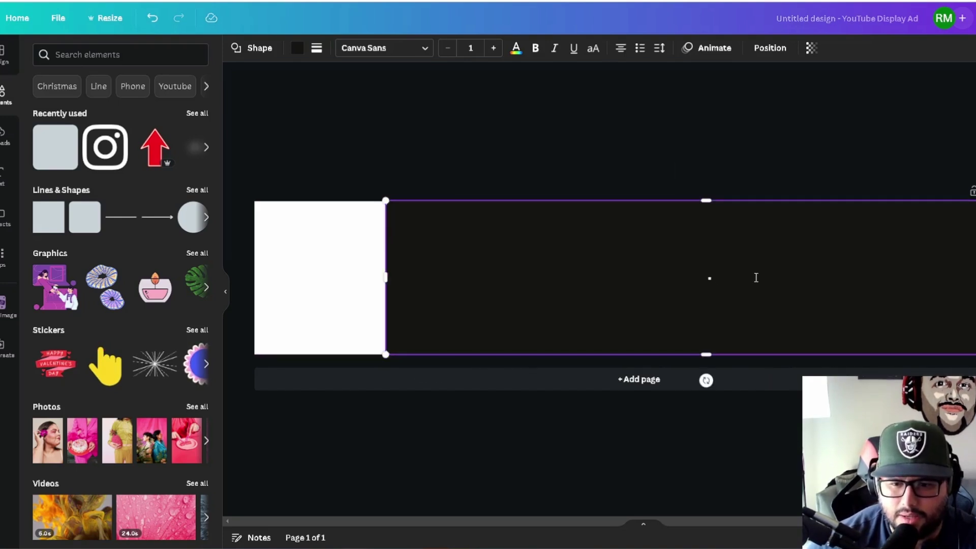
pyautogui.click(292, 253)
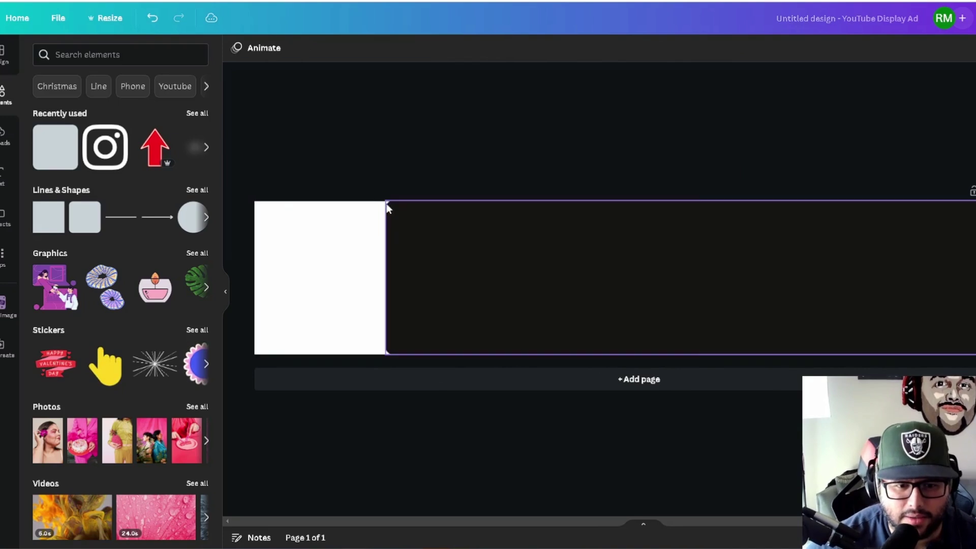
pyautogui.click(385, 208)
pyautogui.moveTo(388, 202); pyautogui.dragTo(423, 202)
# - Search the elements library for "tik tok logo"
pyautogui.click(90, 56)
pyautogui.write('ti')
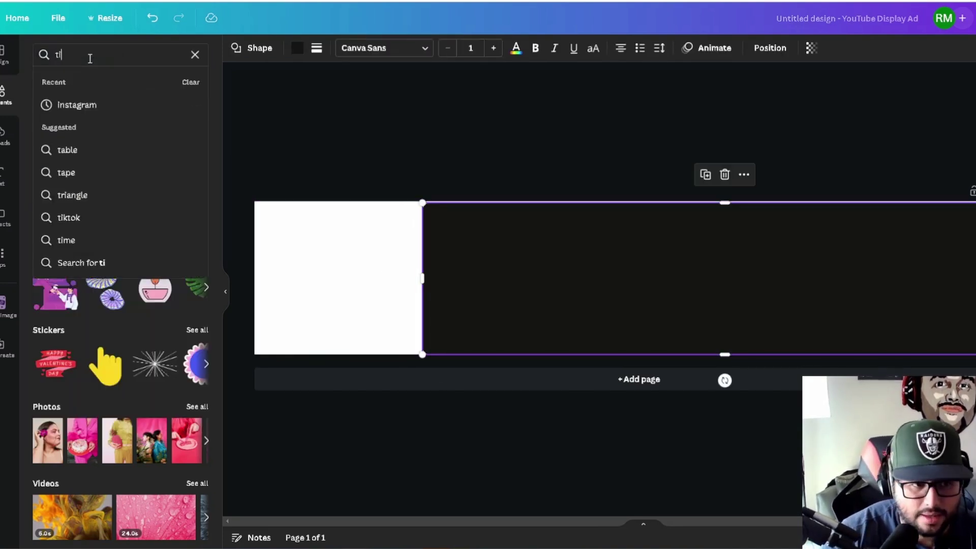
pyautogui.write('k tok logo')
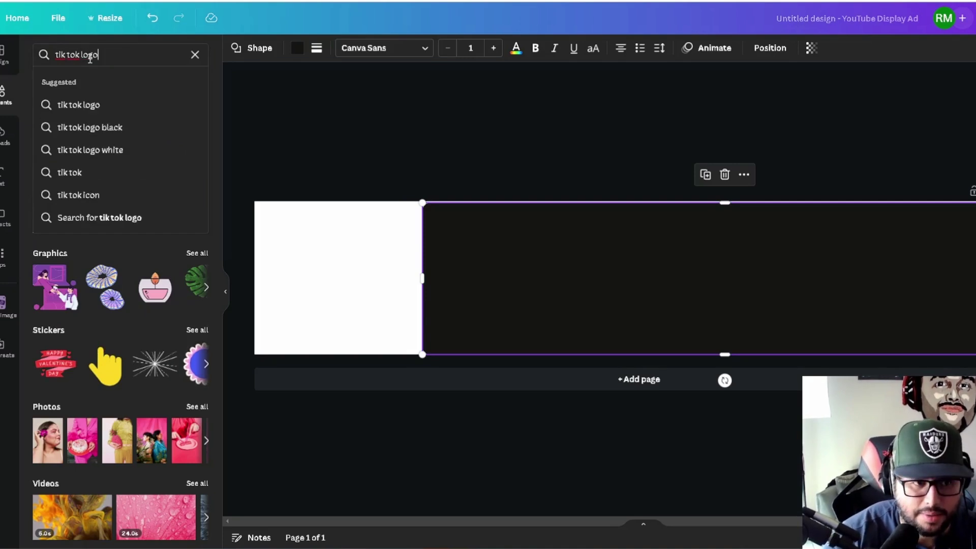
pyautogui.press('Return')
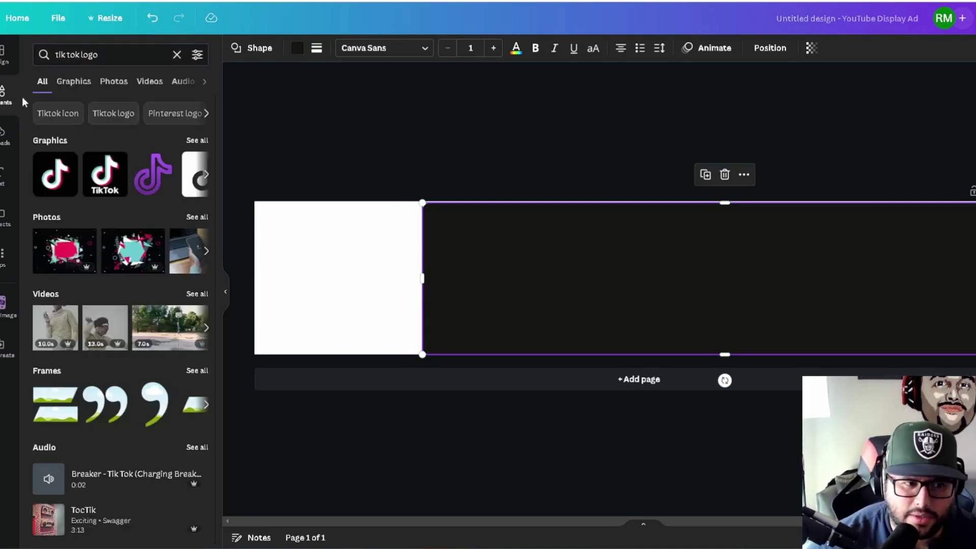
pyautogui.click(2, 189)
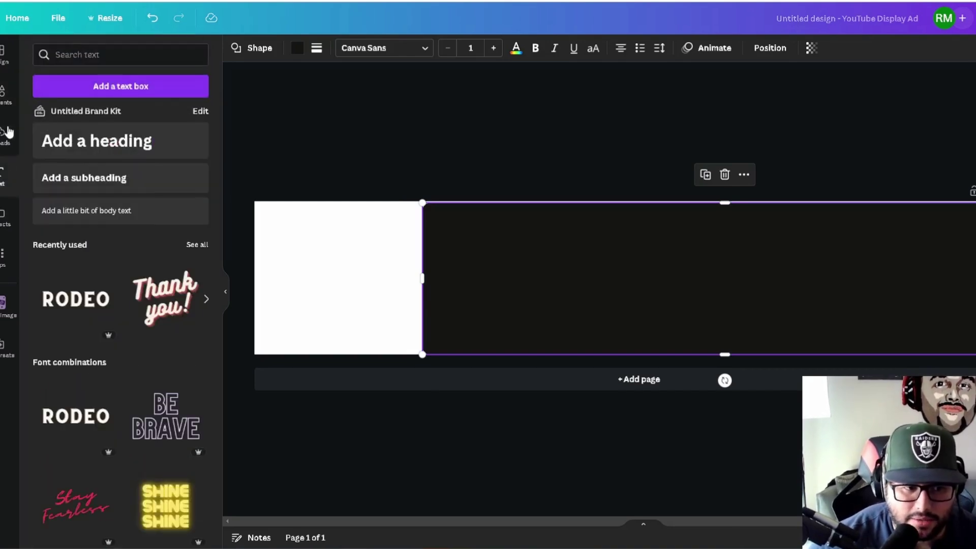
pyautogui.scroll(-5, 122, 300)
pyautogui.scroll(5, 122, 304)
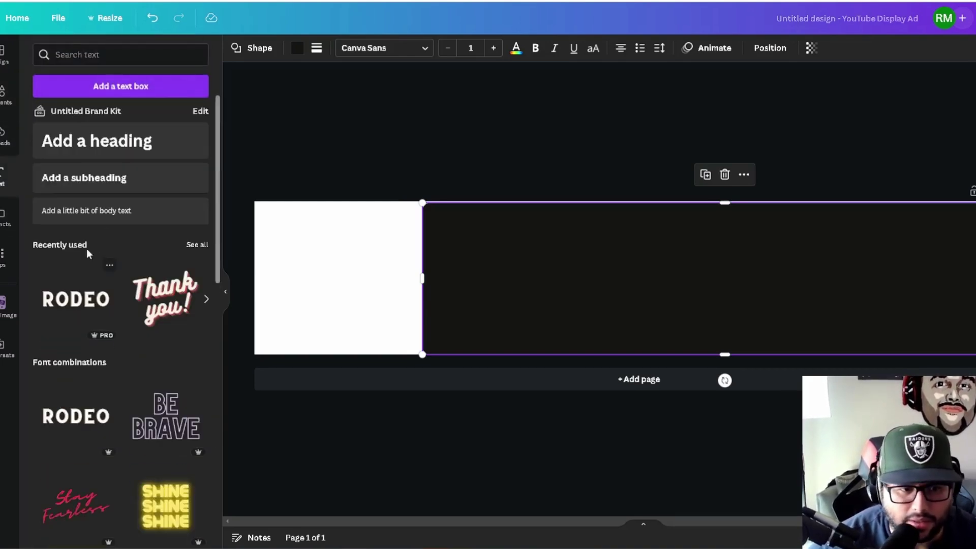
# - Try the plain TikTok note icon over the white block at the page's left end and delete it
pyautogui.click(5, 91)
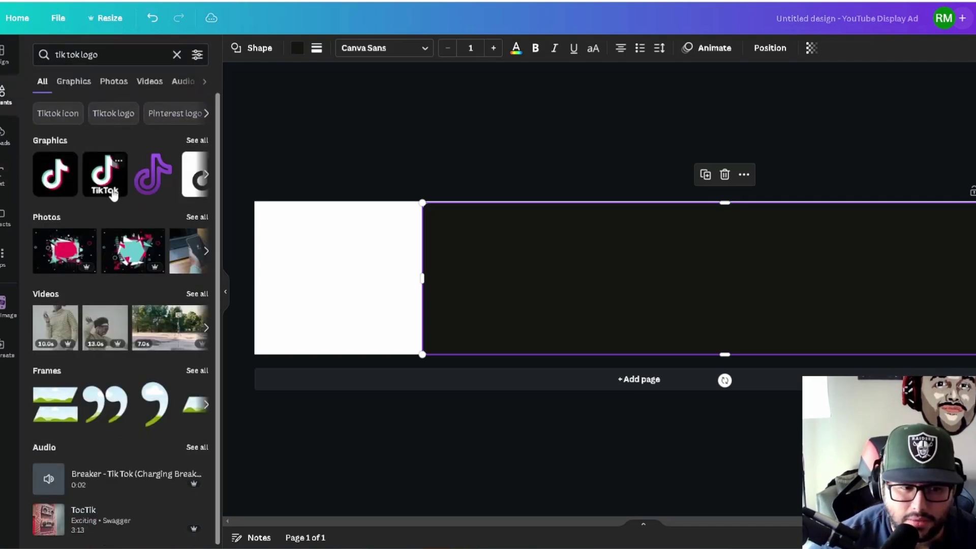
pyautogui.moveTo(56, 180); pyautogui.dragTo(256, 202)
pyautogui.moveTo(396, 342); pyautogui.dragTo(417, 360)
pyautogui.press('Delete')
# - Delete the large black rectangle and set the page background to solid black
pyautogui.click(479, 313)
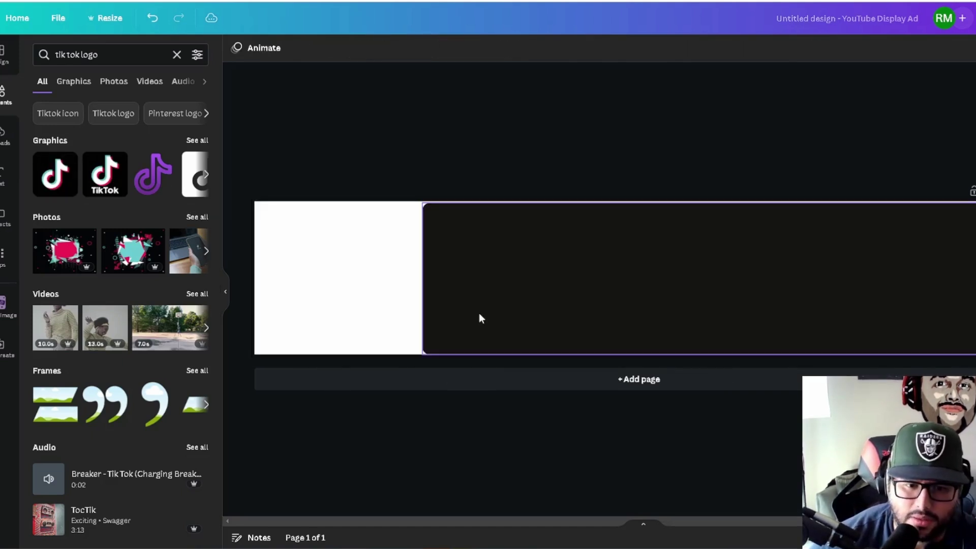
pyautogui.press('Delete')
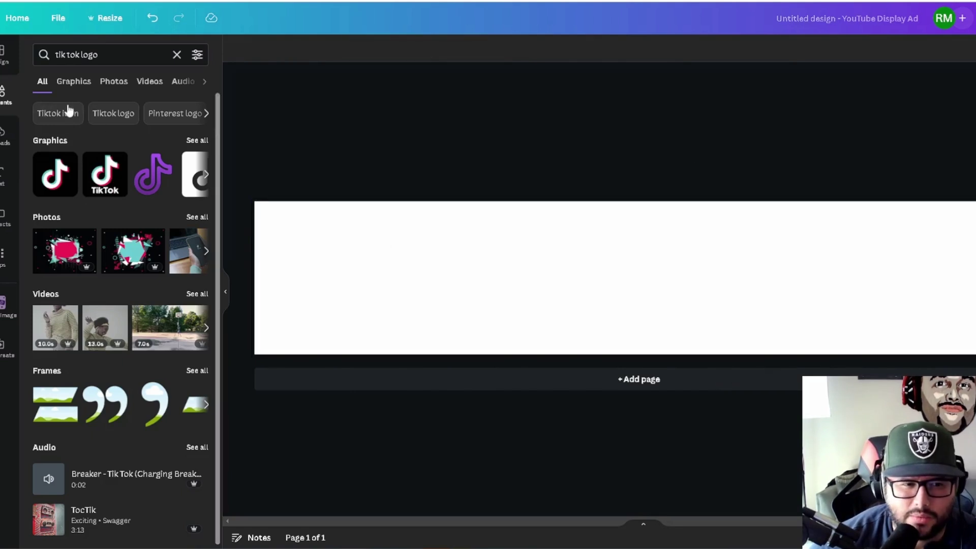
pyautogui.click(6, 173)
pyautogui.click(391, 274)
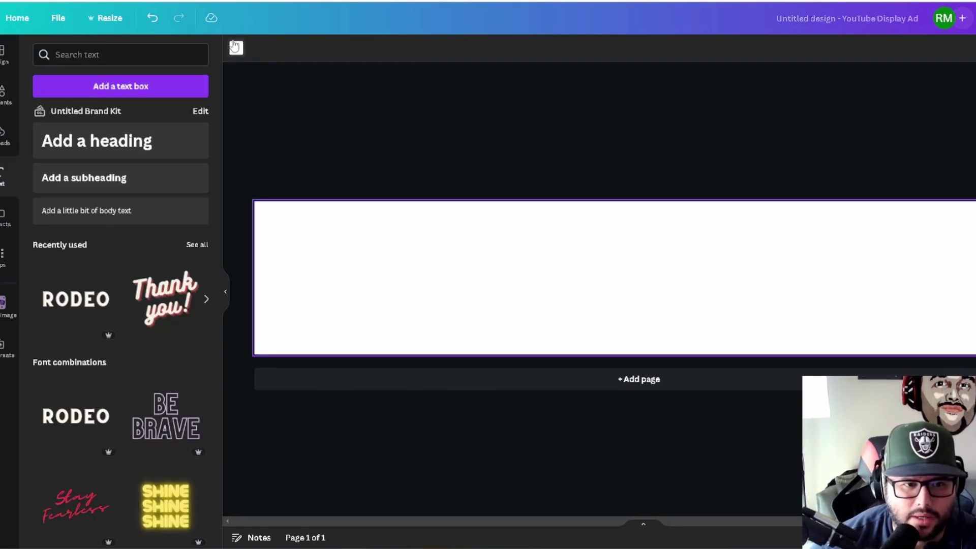
pyautogui.click(236, 47)
pyautogui.click(39, 281)
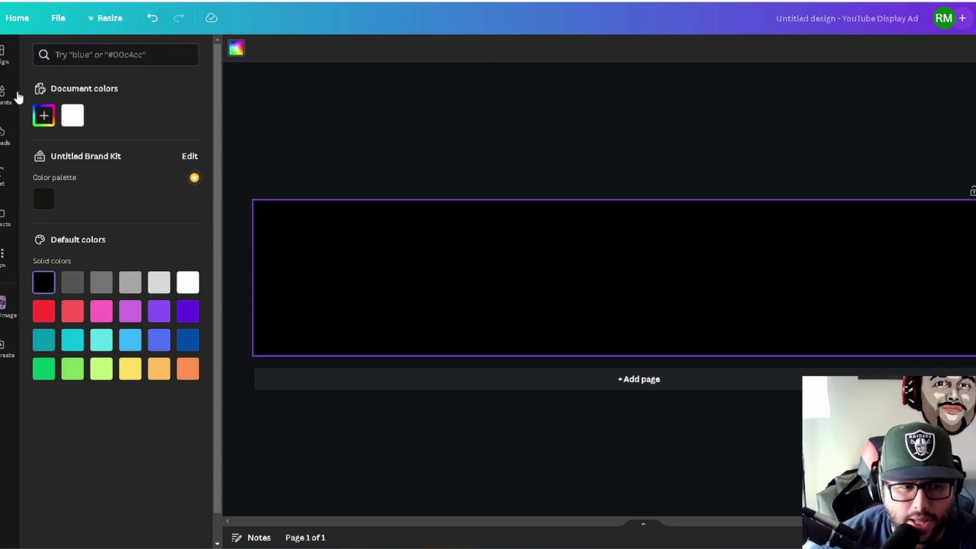
# - Try the plain TikTok note icon at the page's left end, enlarged beyond the page height, and delete it
pyautogui.click(2, 93)
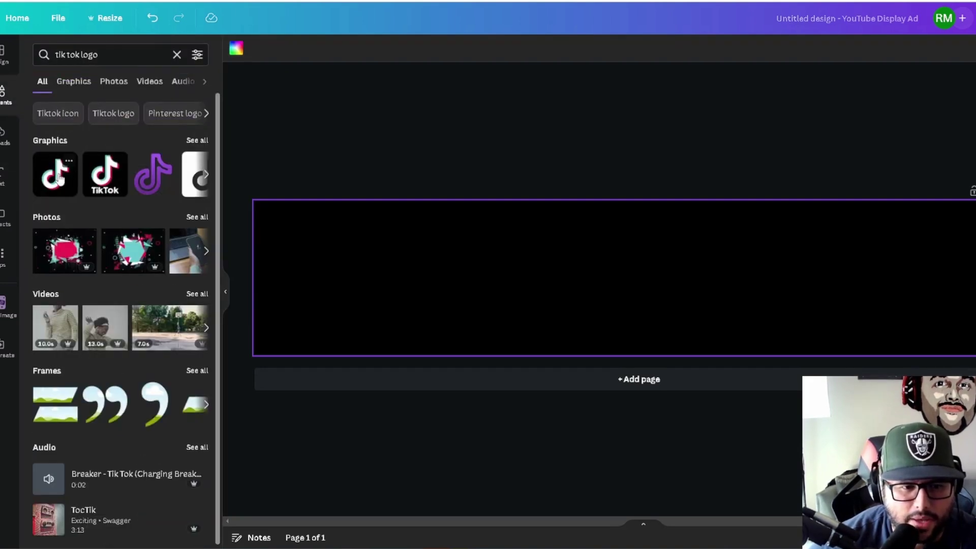
pyautogui.click(60, 178)
pyautogui.moveTo(562, 279); pyautogui.dragTo(346, 267)
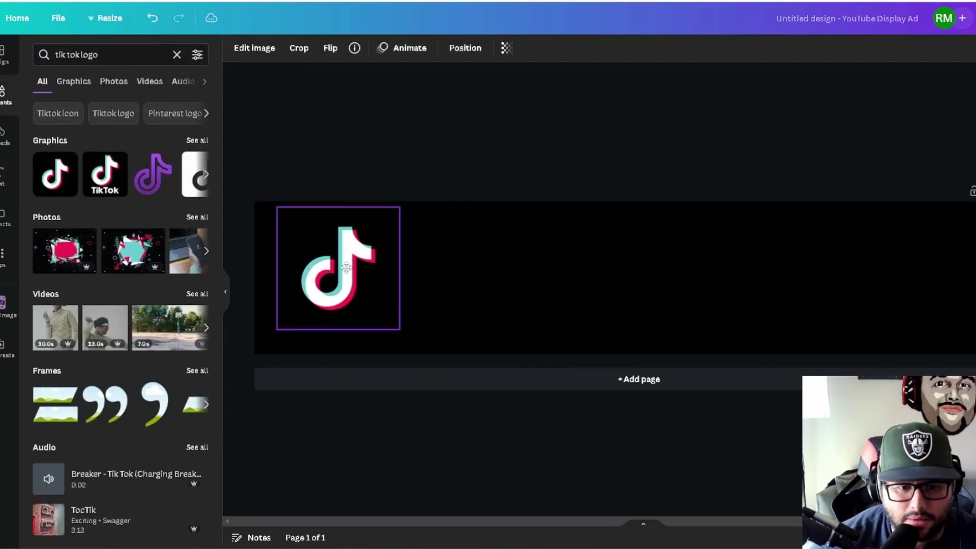
pyautogui.moveTo(400, 328); pyautogui.dragTo(440, 367)
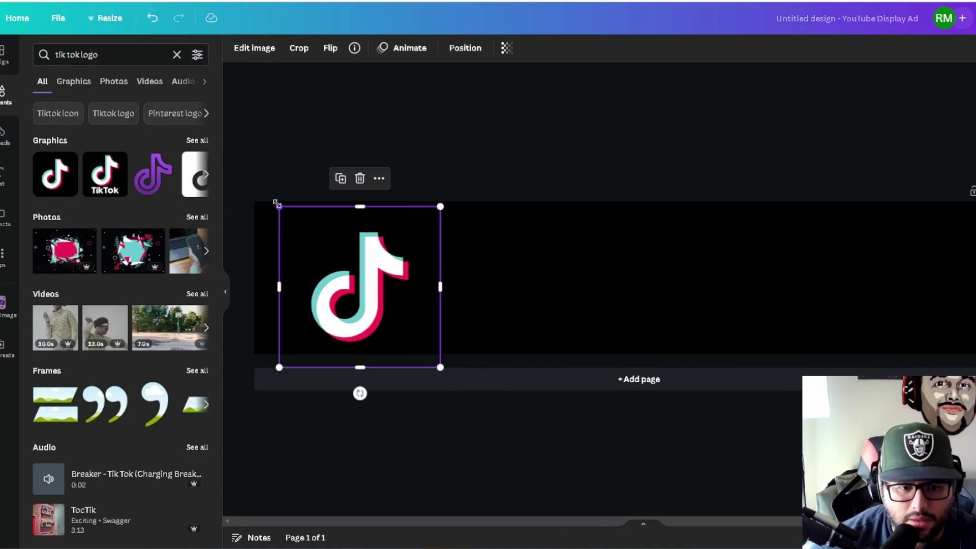
pyautogui.moveTo(279, 206); pyautogui.dragTo(263, 191)
pyautogui.moveTo(354, 264); pyautogui.dragTo(361, 265)
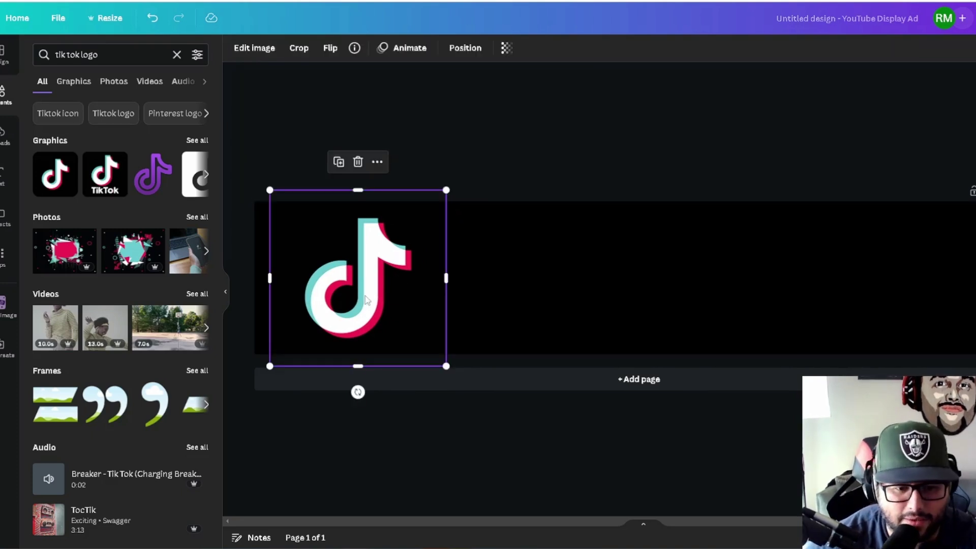
pyautogui.press('Delete')
# - Add the TikTok logo with its wordmark at the page's left end and enlarge it to nearly fill the page height
pyautogui.click(105, 174)
pyautogui.moveTo(649, 301); pyautogui.dragTo(373, 273)
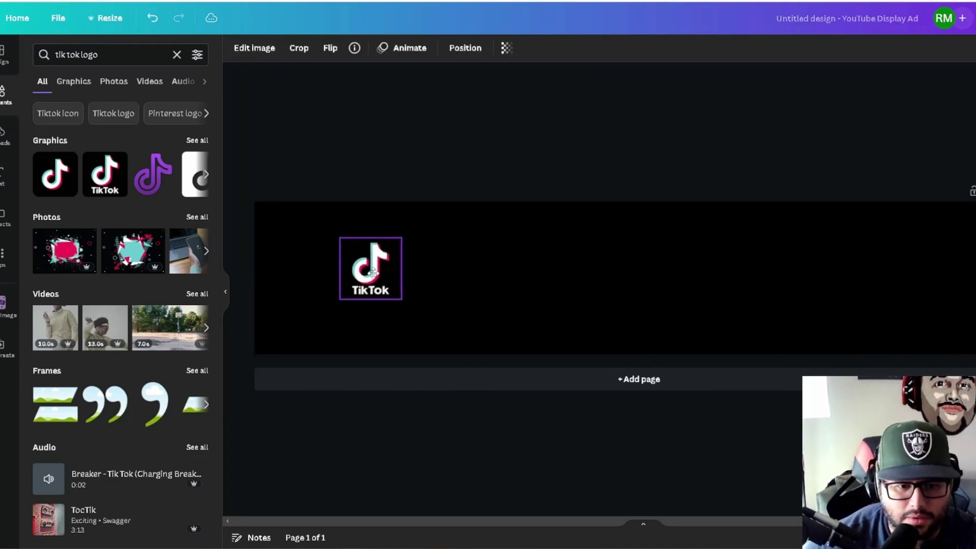
pyautogui.moveTo(447, 217); pyautogui.dragTo(447, 200)
pyautogui.moveTo(393, 264); pyautogui.dragTo(364, 281)
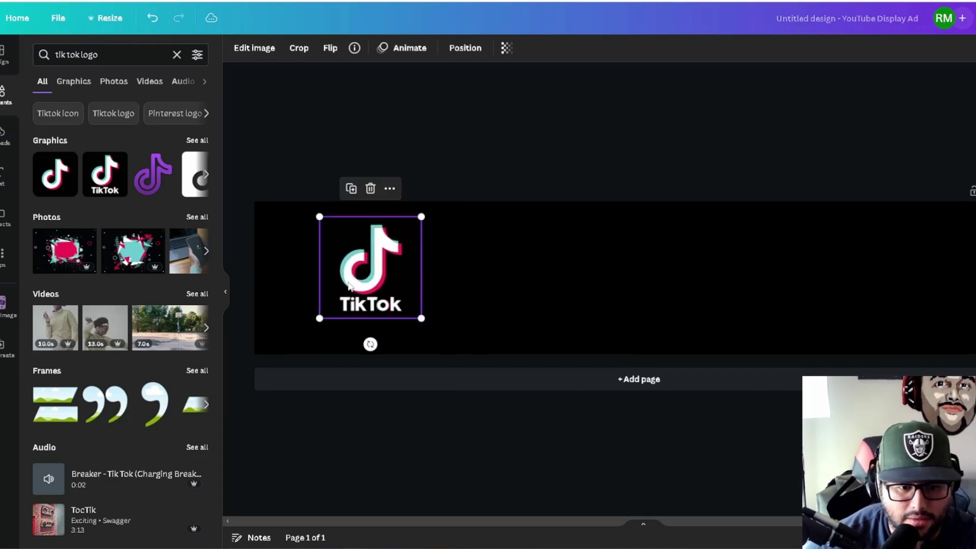
pyautogui.moveTo(414, 324)
pyautogui.mouseDown()
pyautogui.moveTo(420, 313)
pyautogui.moveTo(481, 316)
pyautogui.moveTo(421, 315)
pyautogui.mouseUp()
pyautogui.moveTo(290, 200); pyautogui.dragTo(283, 195)
pyautogui.moveTo(377, 261)
pyautogui.mouseDown()
pyautogui.moveTo(420, 262)
pyautogui.moveTo(344, 262)
pyautogui.moveTo(434, 263)
pyautogui.moveTo(339, 262)
pyautogui.moveTo(368, 263)
pyautogui.mouseUp()
pyautogui.click(463, 169)
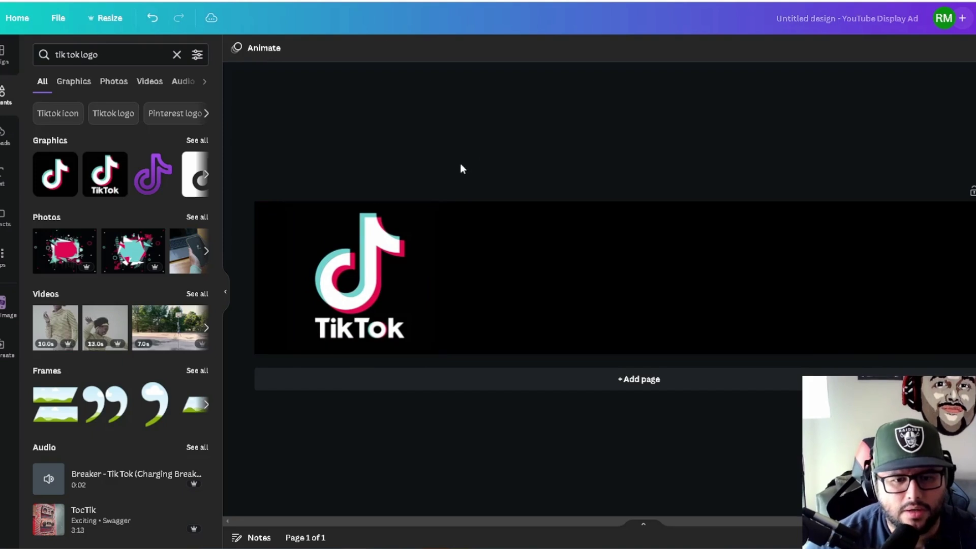
# - Add a heading text to the page and browse the available fonts for it
pyautogui.click(7, 185)
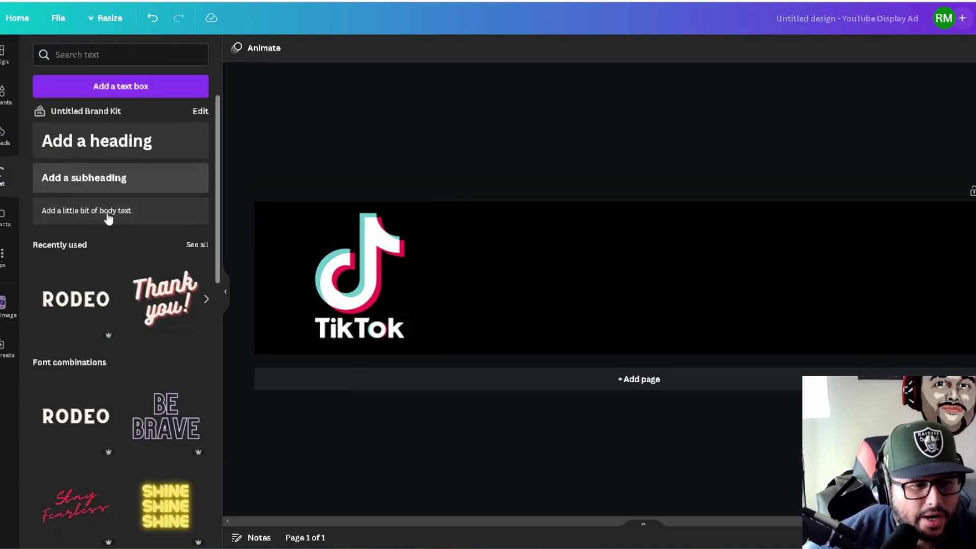
pyautogui.click(126, 154)
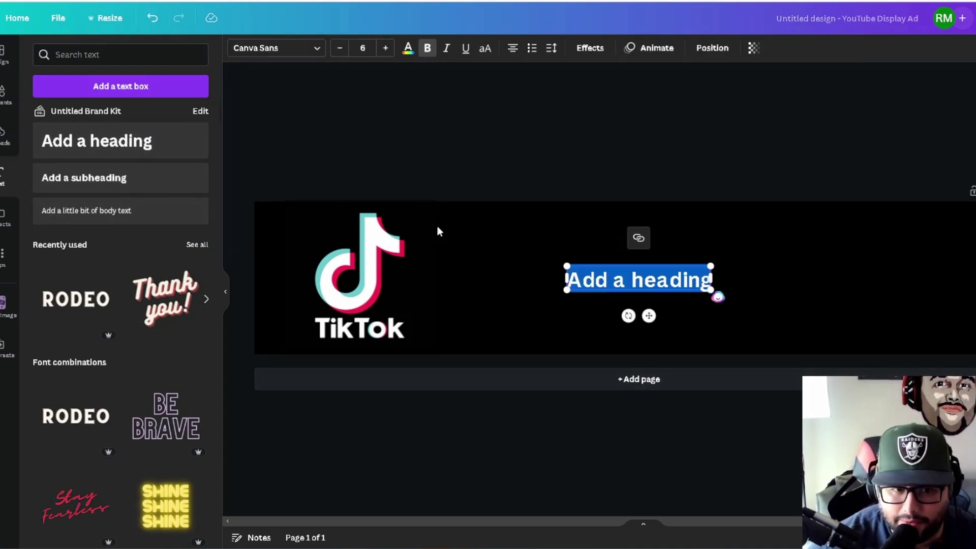
pyautogui.click(317, 50)
pyautogui.scroll(-5, 117, 289)
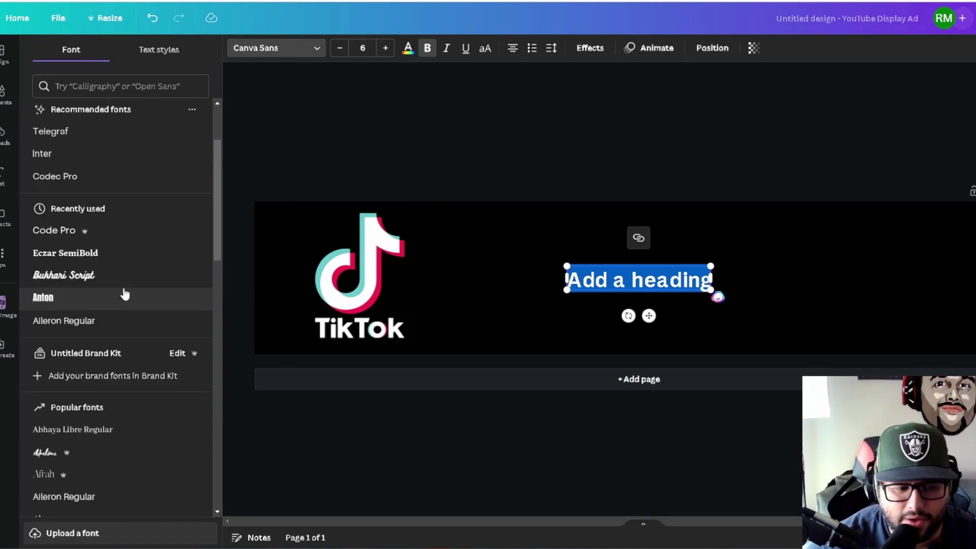
pyautogui.scroll(-8, 153, 295)
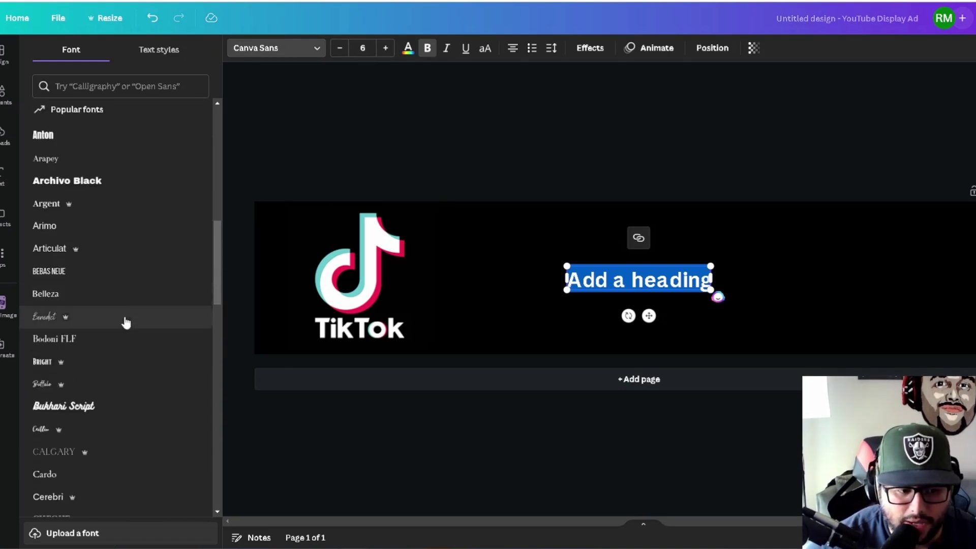
pyautogui.scroll(-15, 101, 331)
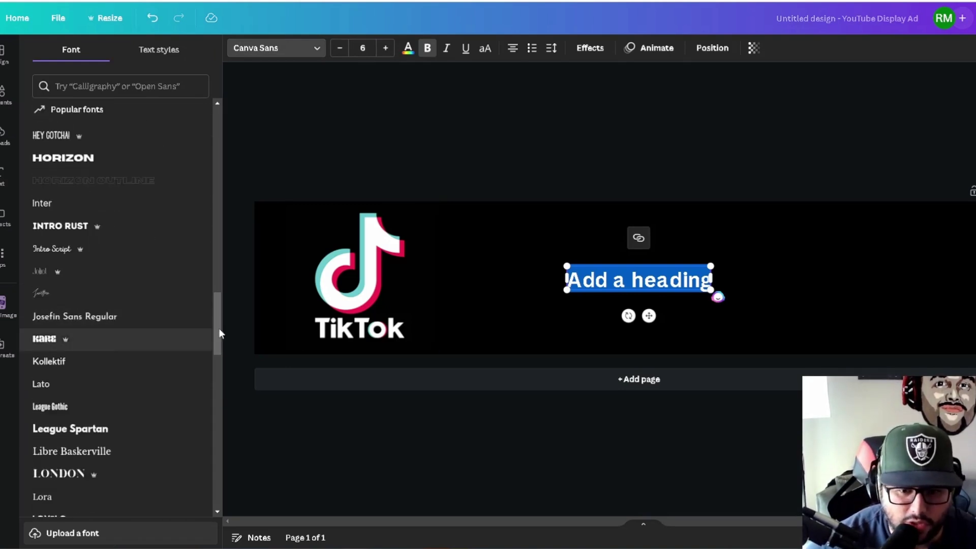
# - Replace the heading's placeholder text with "RJhustles"
pyautogui.tripleClick(636, 281)
pyautogui.write('R')
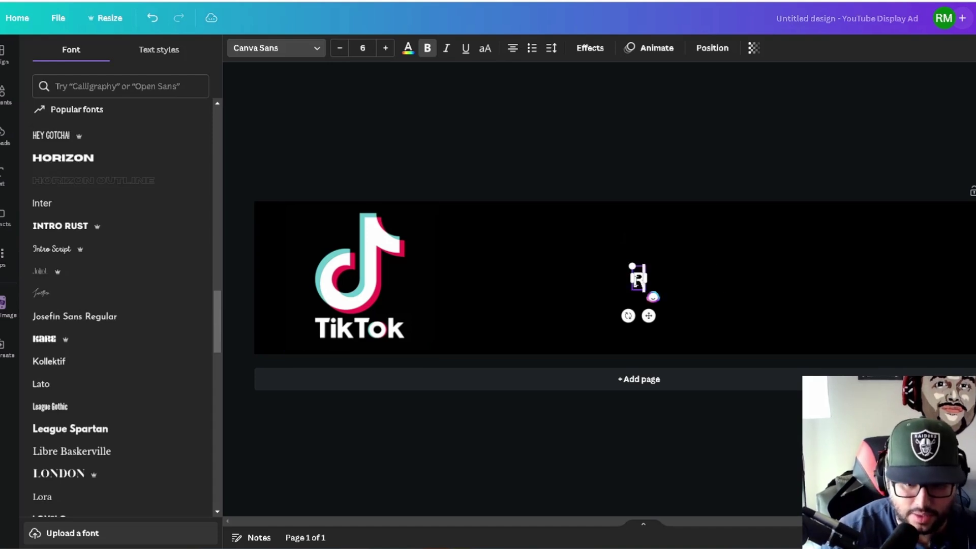
pyautogui.write('justle')
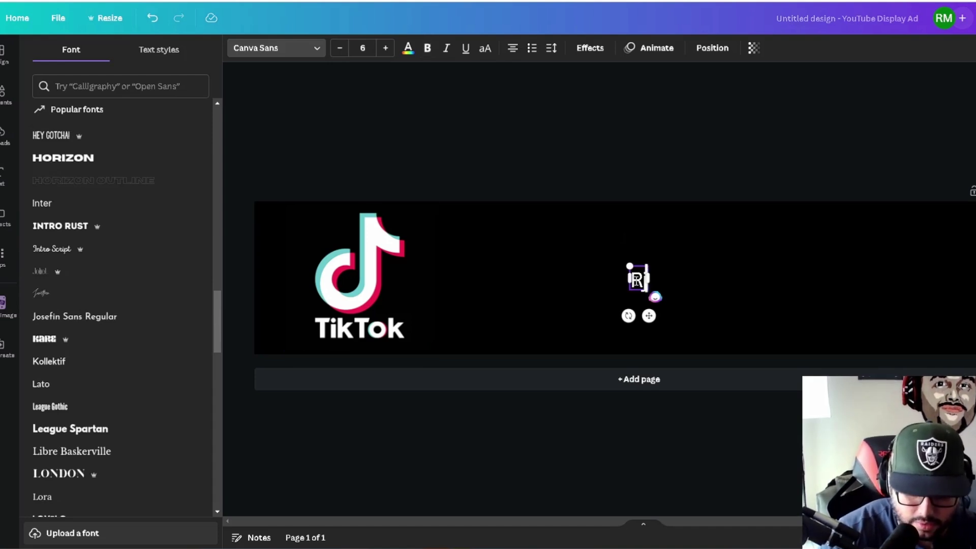
pyautogui.write('s')
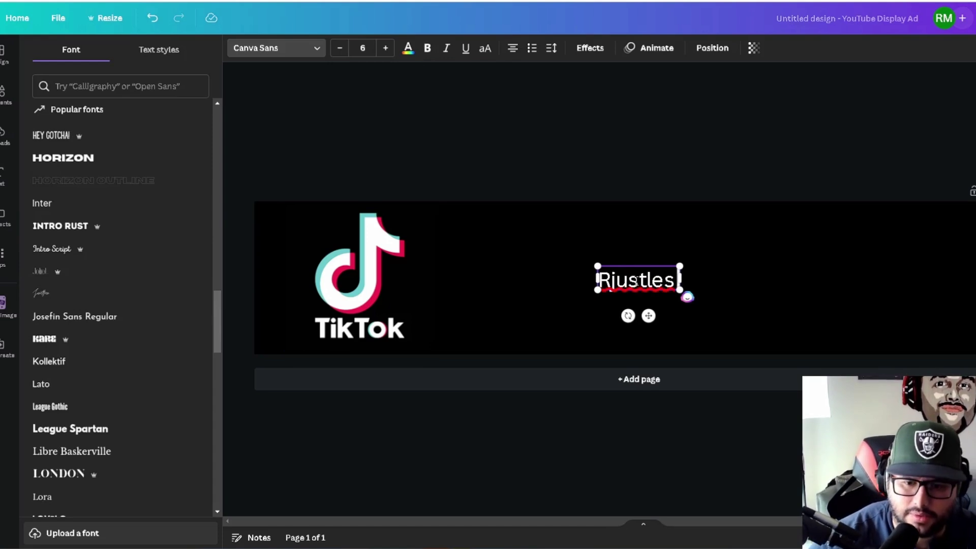
pyautogui.write('h')
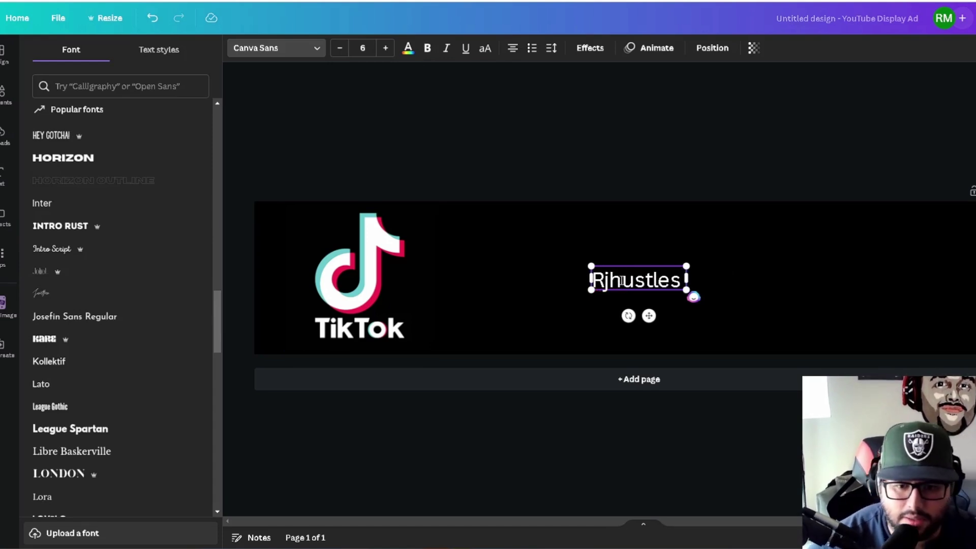
pyautogui.press('Escape')
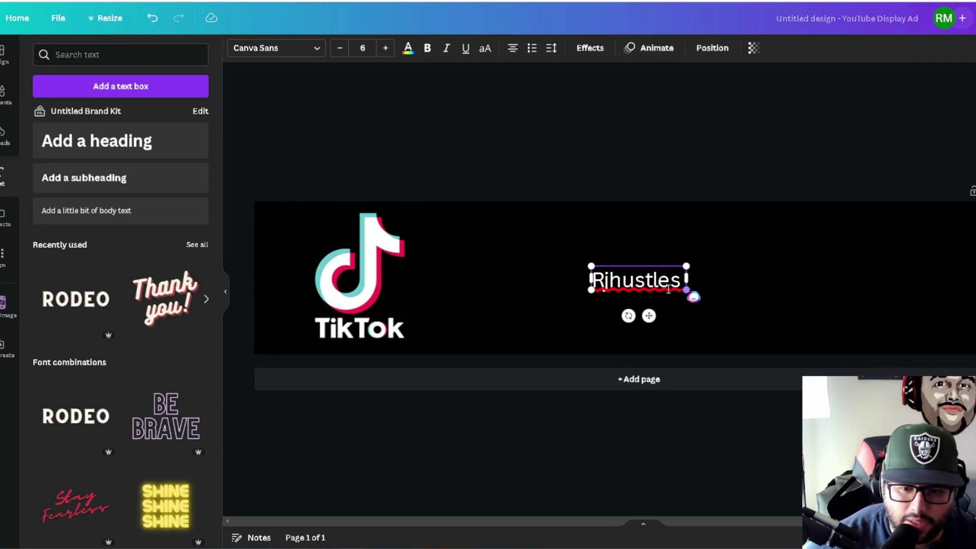
pyautogui.press('BackSpace')
pyautogui.write('J')
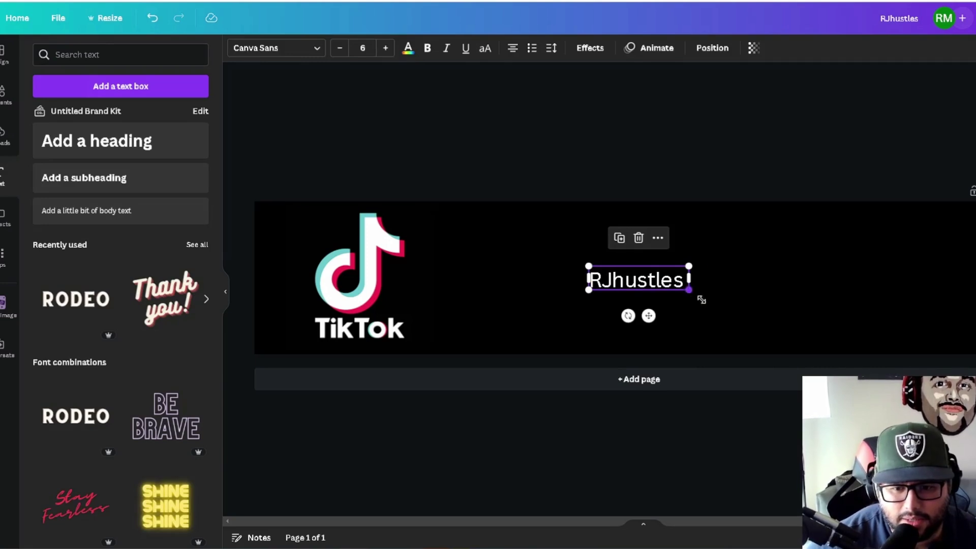
# - Enlarge the "RJhustles" text to about size 26.3 and position it beside the TikTok logo
pyautogui.moveTo(701, 299); pyautogui.dragTo(829, 359)
pyautogui.moveTo(589, 264); pyautogui.dragTo(567, 231)
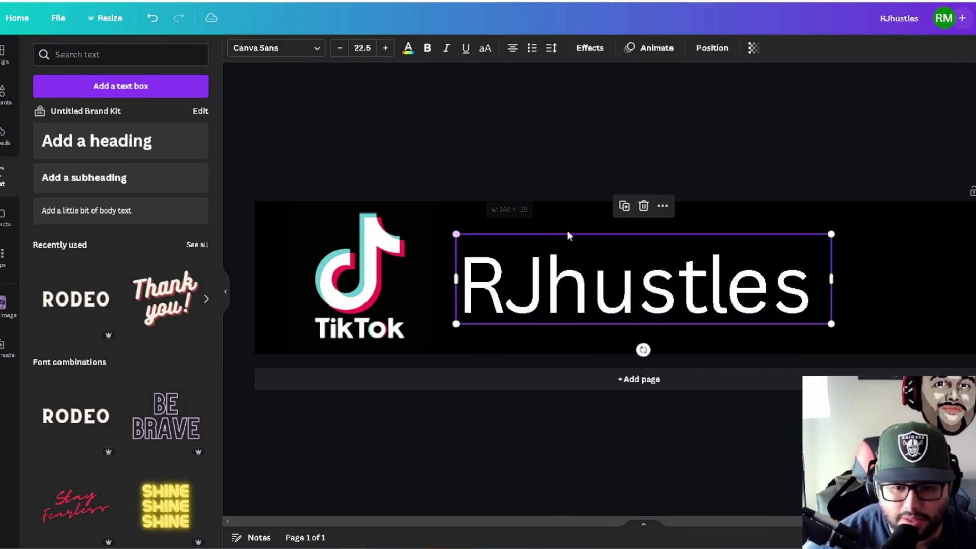
pyautogui.moveTo(830, 323); pyautogui.dragTo(889, 330)
pyautogui.moveTo(759, 308); pyautogui.dragTo(799, 291)
# - Try a hyphen in front of "RJhustles" and remove it
pyautogui.click(527, 280)
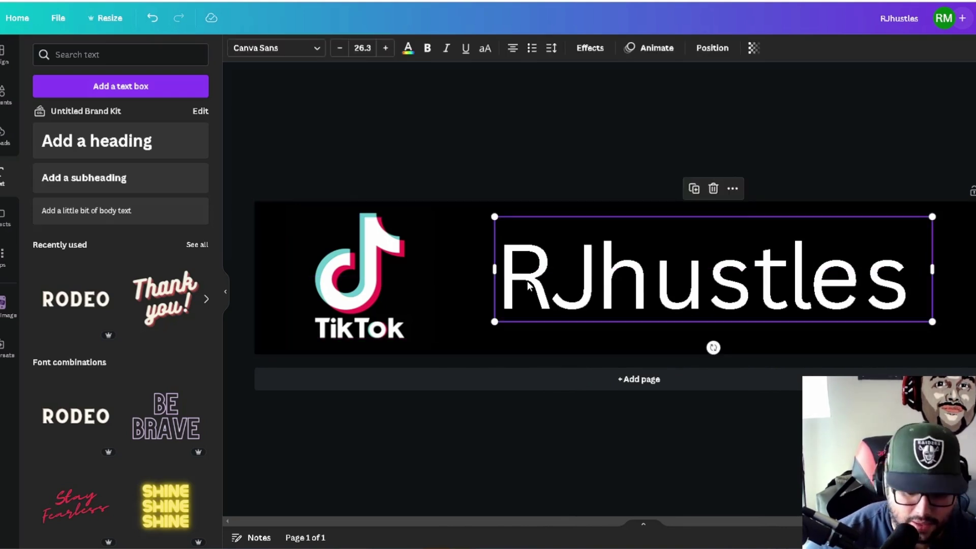
pyautogui.click(513, 279)
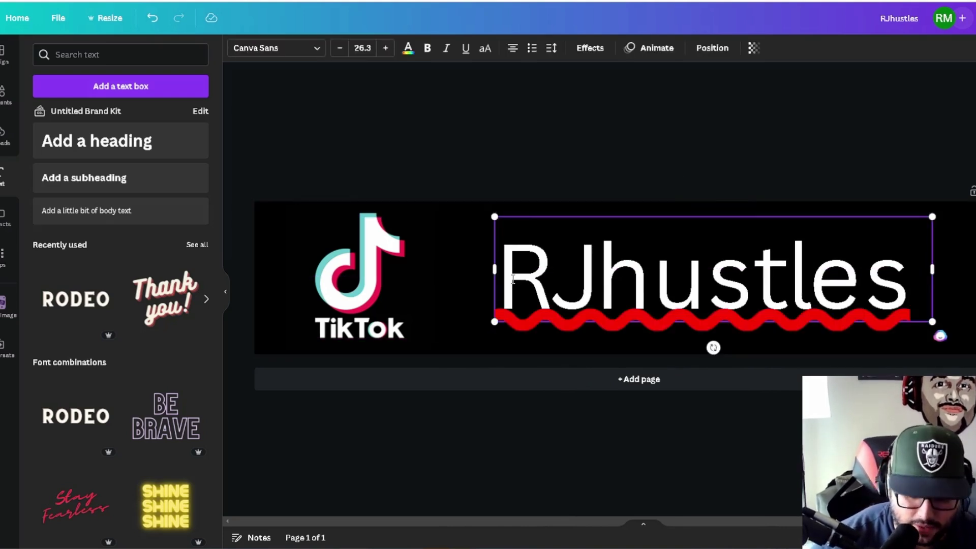
pyautogui.write('-')
pyautogui.click(703, 199)
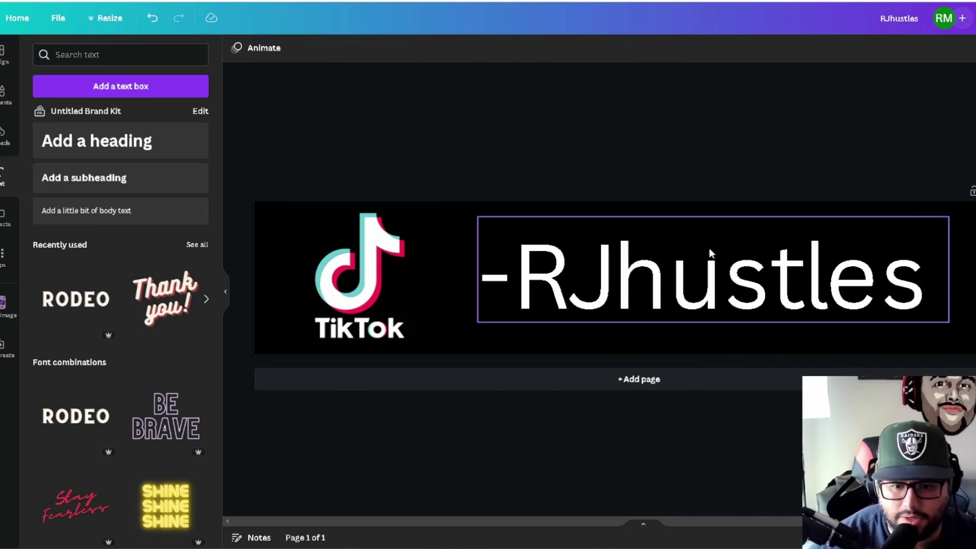
pyautogui.click(488, 273)
pyautogui.click(487, 273)
pyautogui.press('BackSpace')
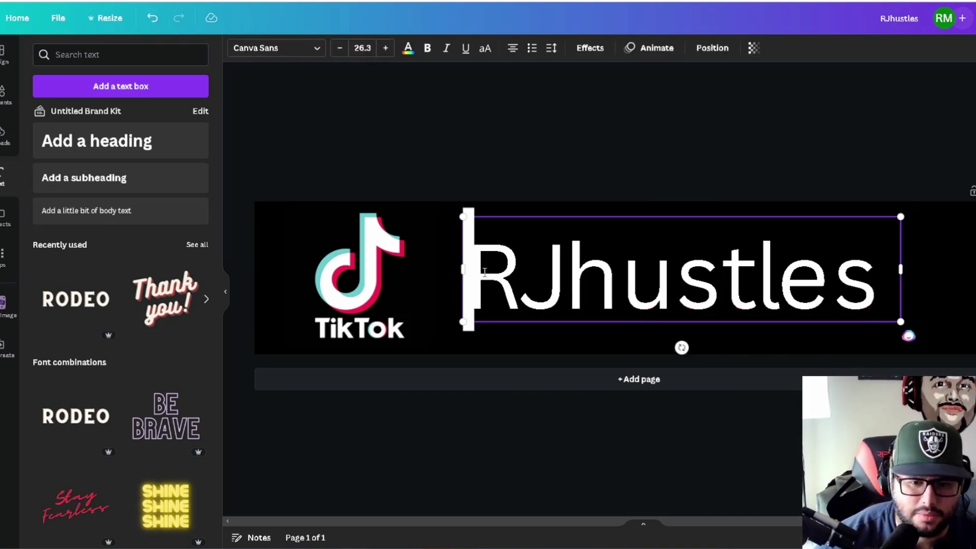
# - Enlarge the "RJhustles" text to about size 31.4 and the TikTok logo slightly, nudging both toward the page's left end
pyautogui.moveTo(900, 321); pyautogui.dragTo(973, 335)
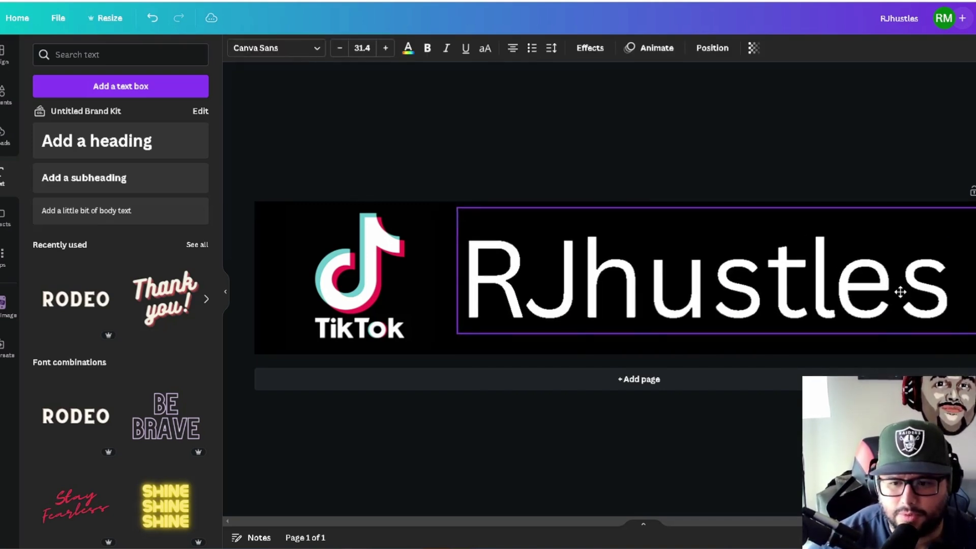
pyautogui.click(419, 269)
pyautogui.moveTo(436, 350); pyautogui.dragTo(392, 327)
pyautogui.moveTo(734, 282); pyautogui.dragTo(728, 282)
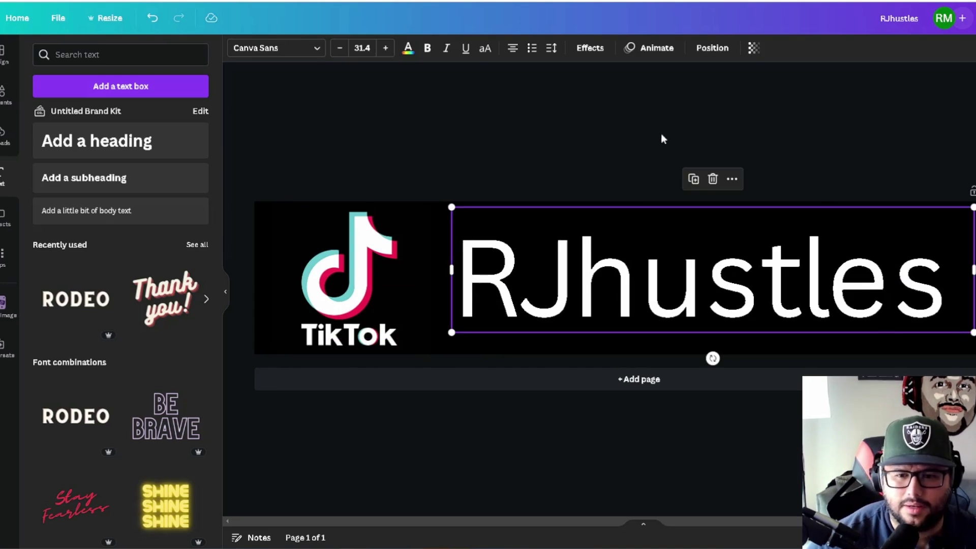
# - Change the font of the "RJhustles" text to Code Pro and nudge the text slightly down
pyautogui.doubleClick(604, 275)
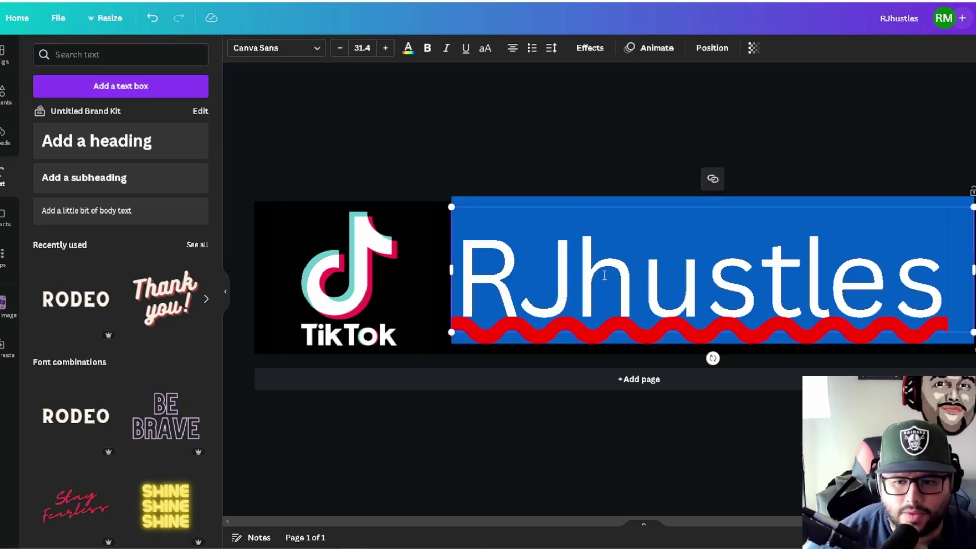
pyautogui.click(298, 54)
pyautogui.scroll(-10, 153, 305)
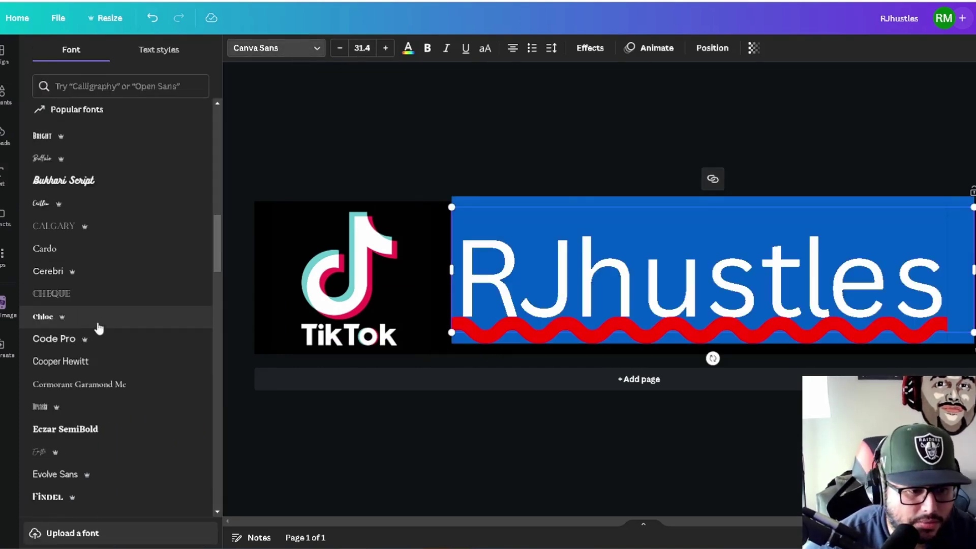
pyautogui.click(66, 339)
pyautogui.press('Escape')
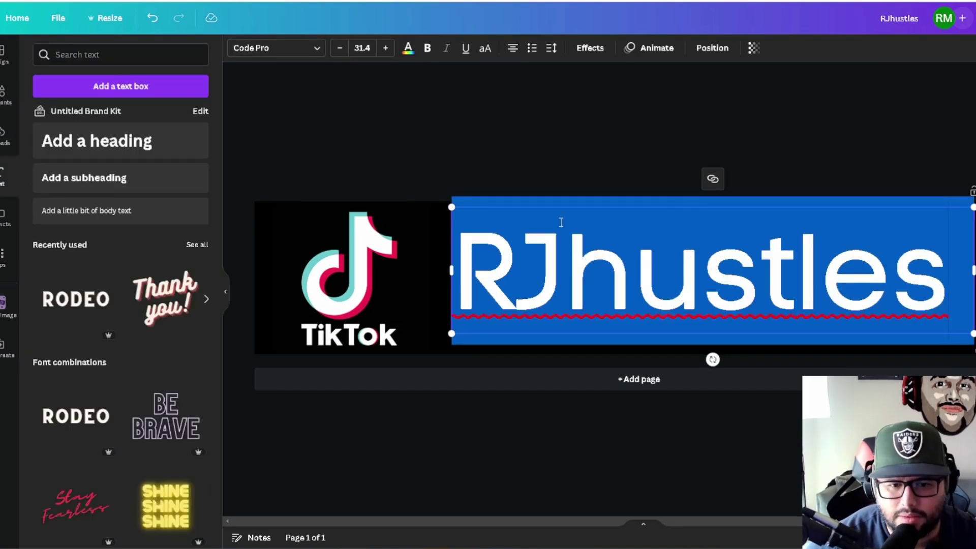
pyautogui.click(432, 251)
pyautogui.click(732, 273)
pyautogui.moveTo(731, 273); pyautogui.dragTo(732, 279)
pyautogui.click(653, 131)
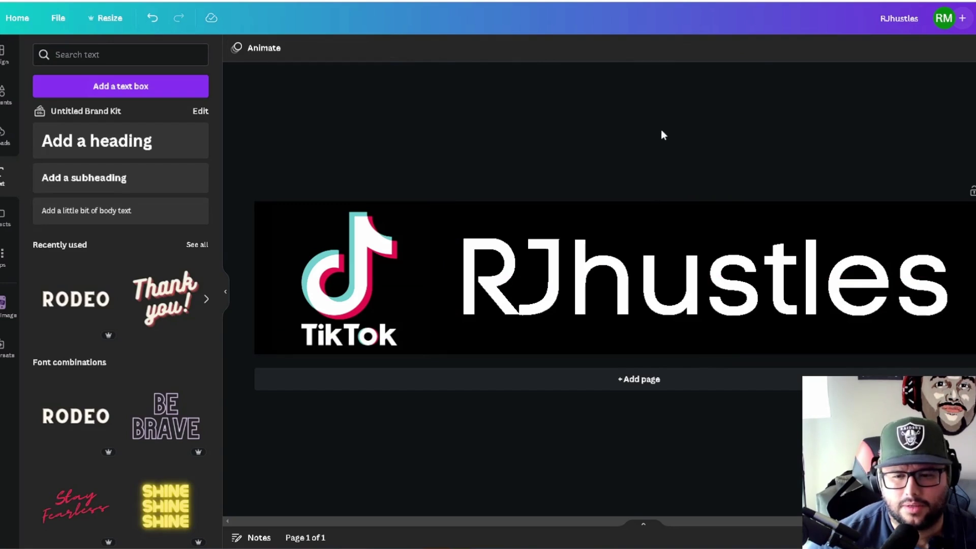
# - Download the TikTok banner as a PNG at 300 × 60 px
pyautogui.click(973, 18)
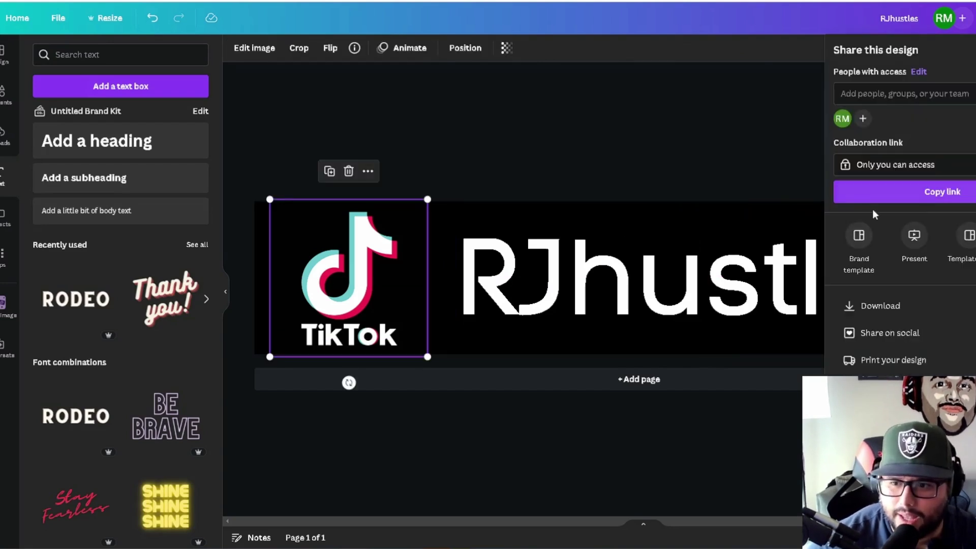
pyautogui.click(869, 305)
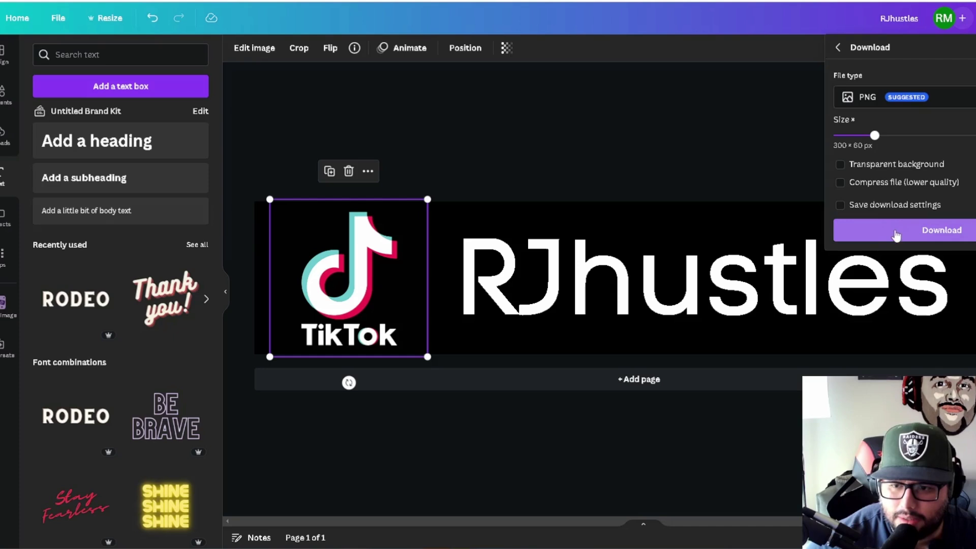
pyautogui.click(895, 235)
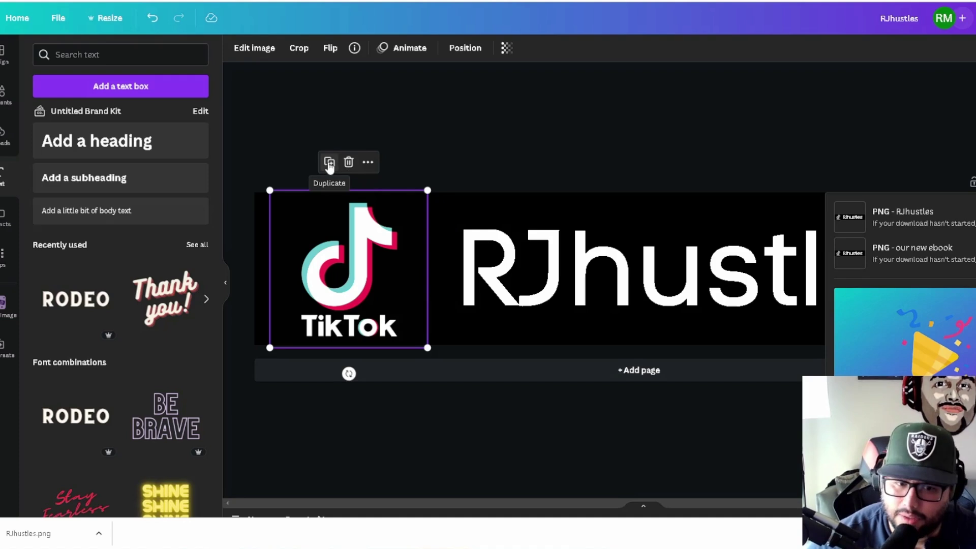
# - Duplicate the TikTok banner page to get a second page with the same layout
pyautogui.click(471, 203)
pyautogui.click(437, 201)
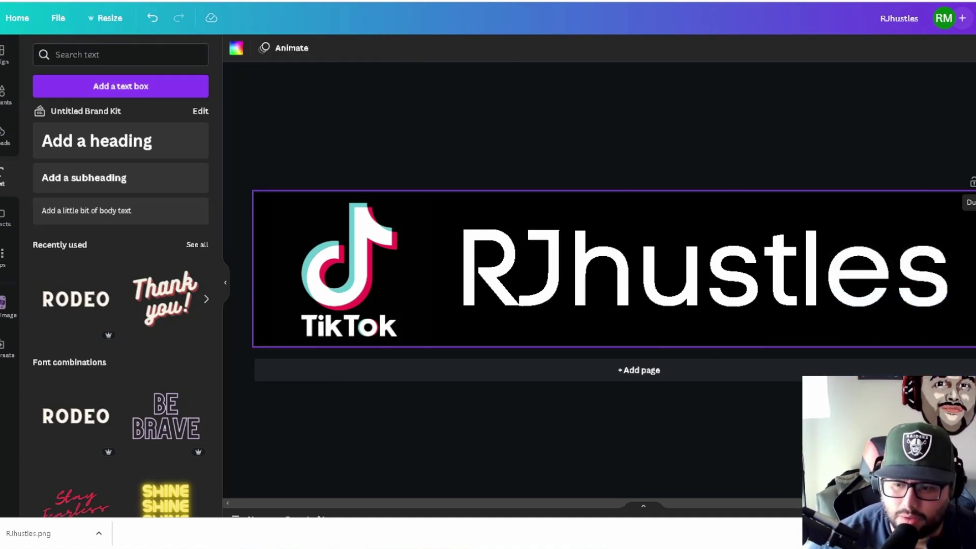
pyautogui.click(973, 182)
# - Search the elements library for "youtube logo" to find a replacement for the TikTok logo on page 2
pyautogui.click(391, 354)
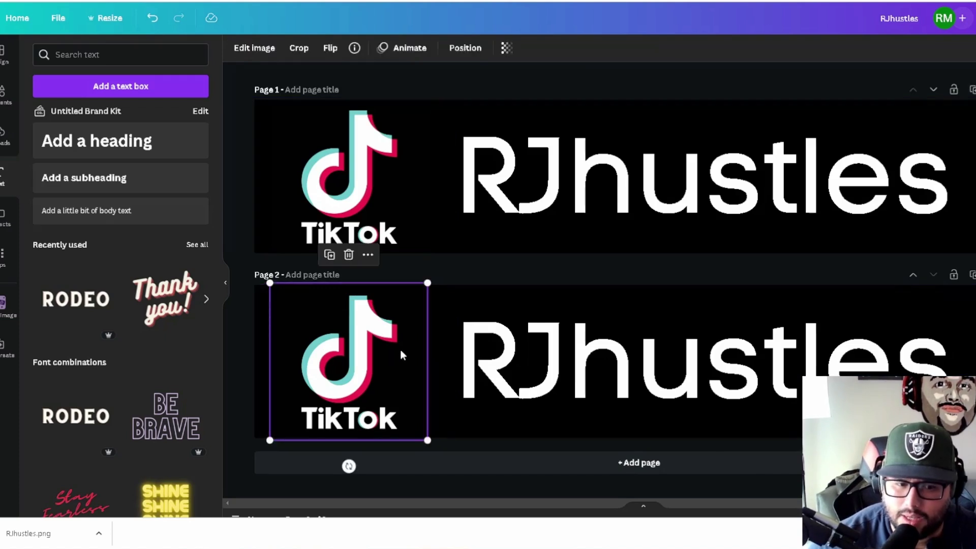
pyautogui.click(96, 56)
pyautogui.write('youtube')
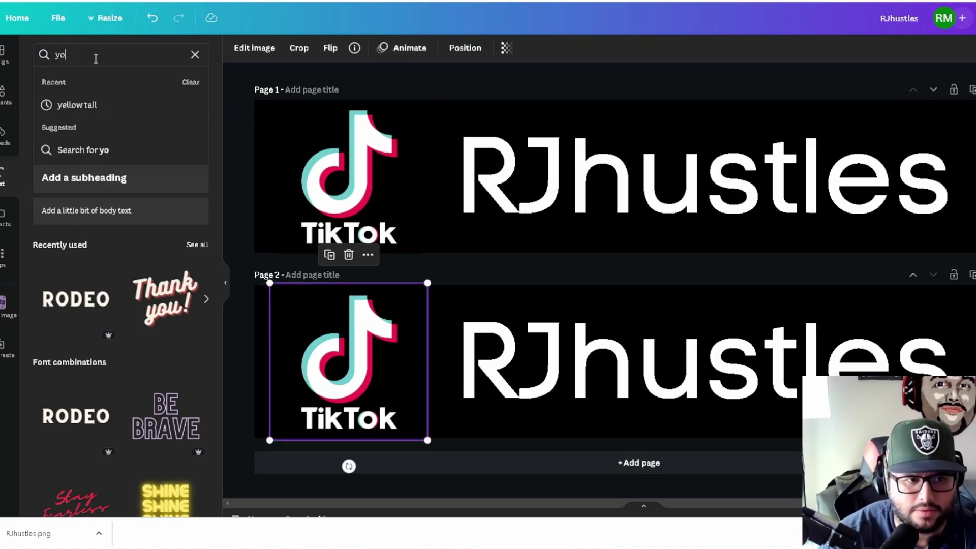
pyautogui.click(5, 109)
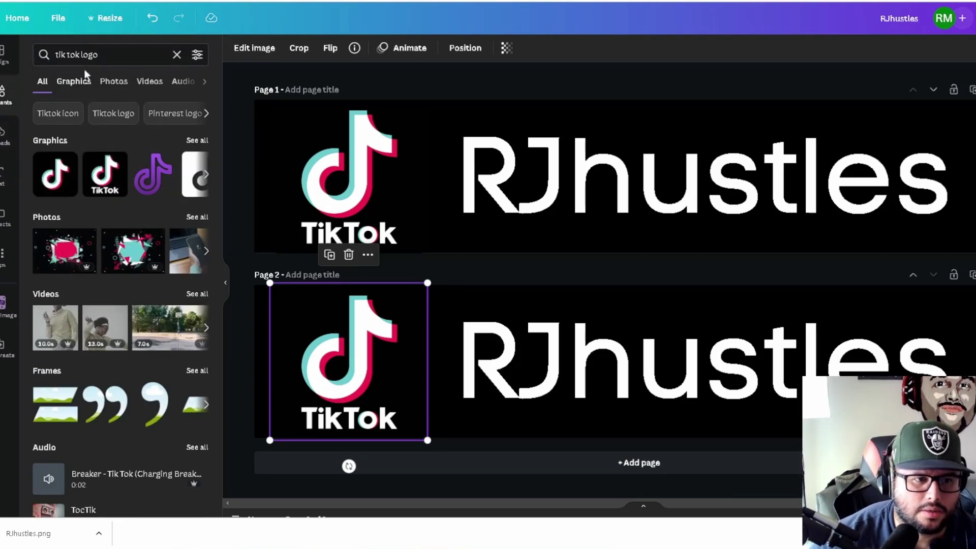
pyautogui.click(87, 56)
pyautogui.write('youtube')
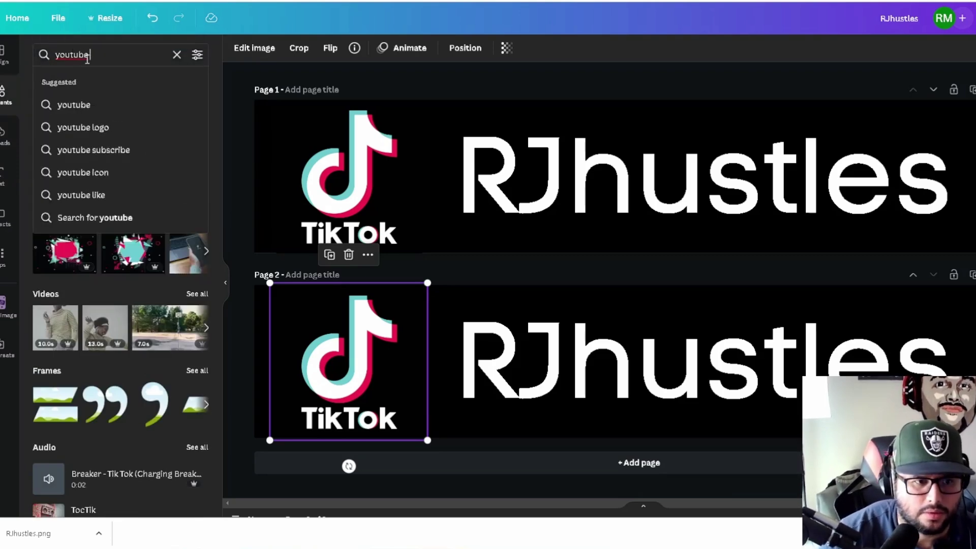
pyautogui.click(81, 149)
pyautogui.press('BackSpace')
pyautogui.press('BackSpace')
pyautogui.press('BackSpace')
pyautogui.press('BackSpace')
pyautogui.press('BackSpace')
pyautogui.press('BackSpace')
pyautogui.press('BackSpace')
pyautogui.press('BackSpace')
pyautogui.press('BackSpace')
pyautogui.press('BackSpace')
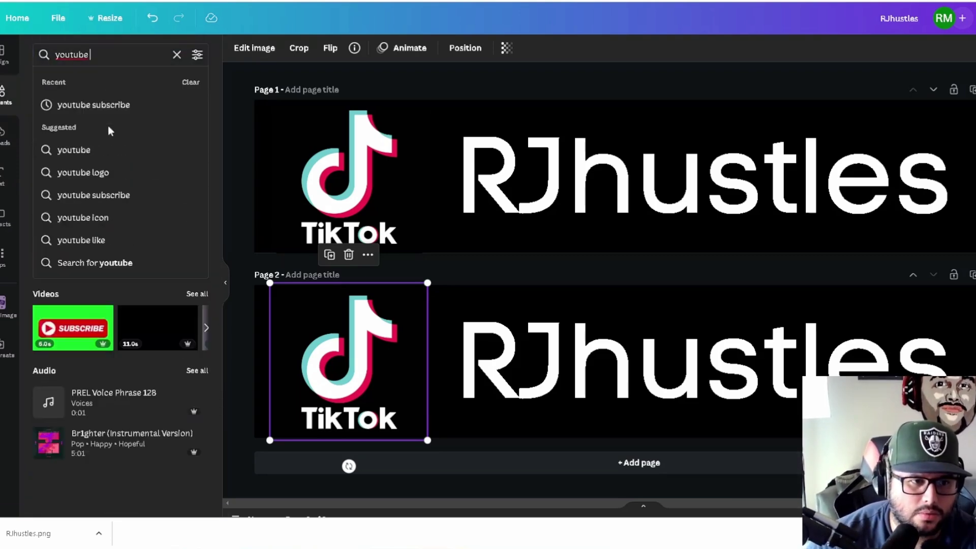
pyautogui.click(81, 170)
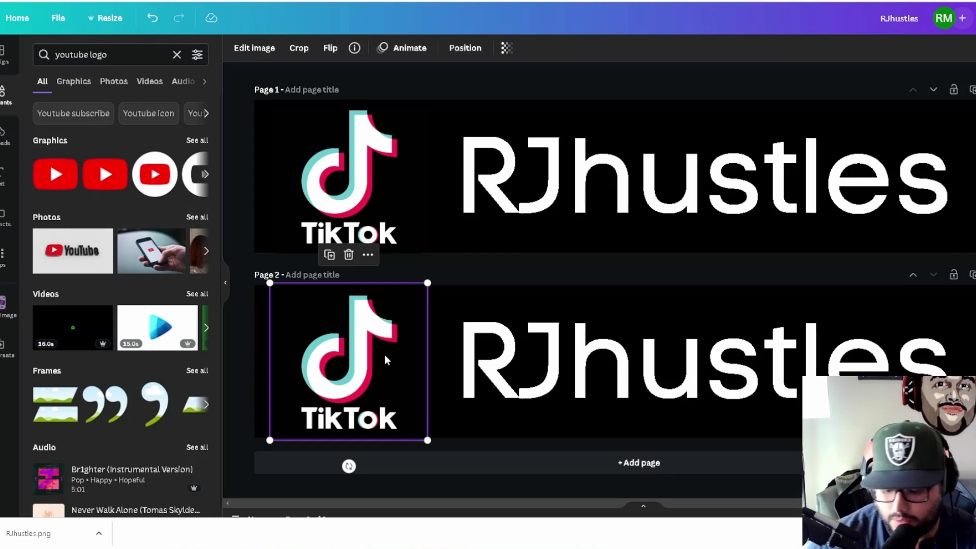
# - Replace the TikTok logo on page 2 with the red YouTube play logo, enlarged slightly beside the "RJhustles" text
pyautogui.press('Delete')
pyautogui.moveTo(55, 175); pyautogui.dragTo(340, 354)
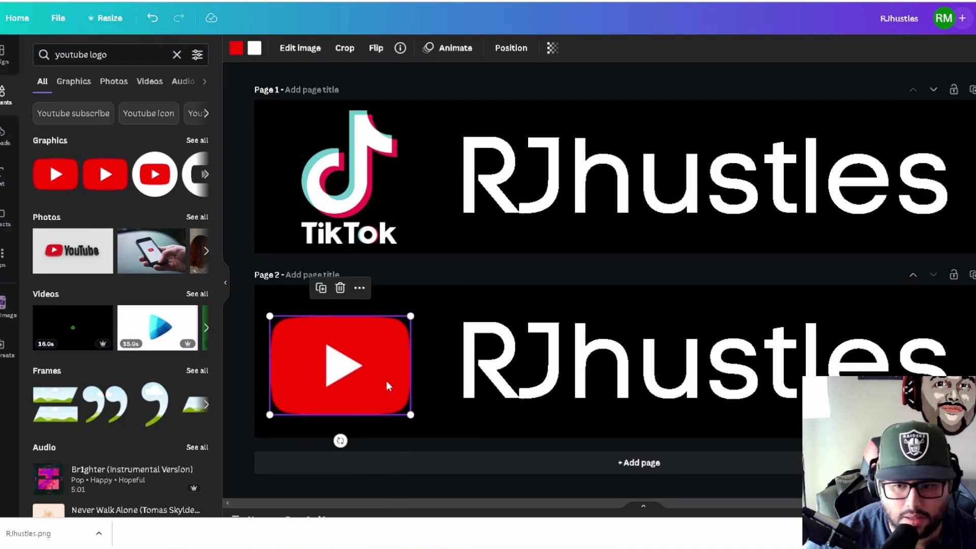
pyautogui.click(427, 389)
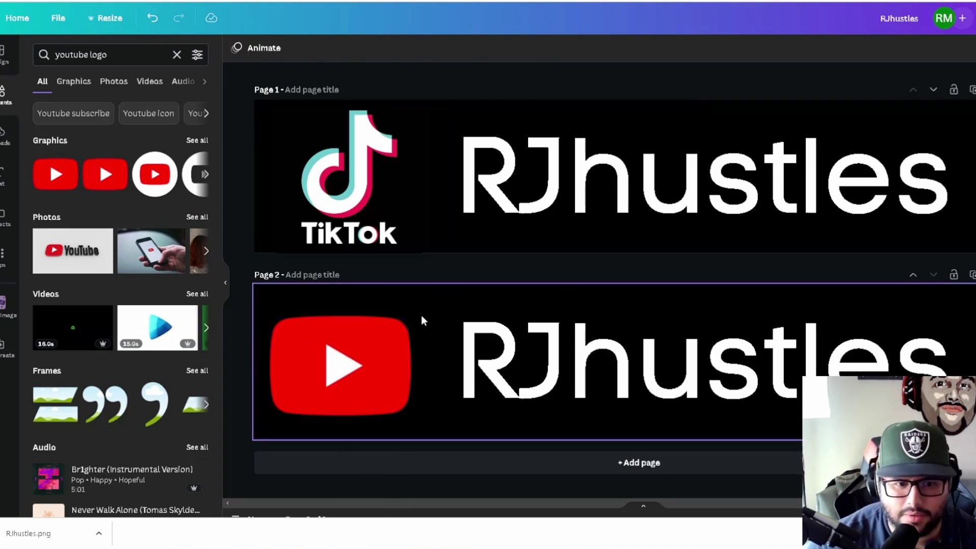
pyautogui.moveTo(382, 362); pyautogui.dragTo(389, 355)
pyautogui.moveTo(417, 410); pyautogui.dragTo(435, 422)
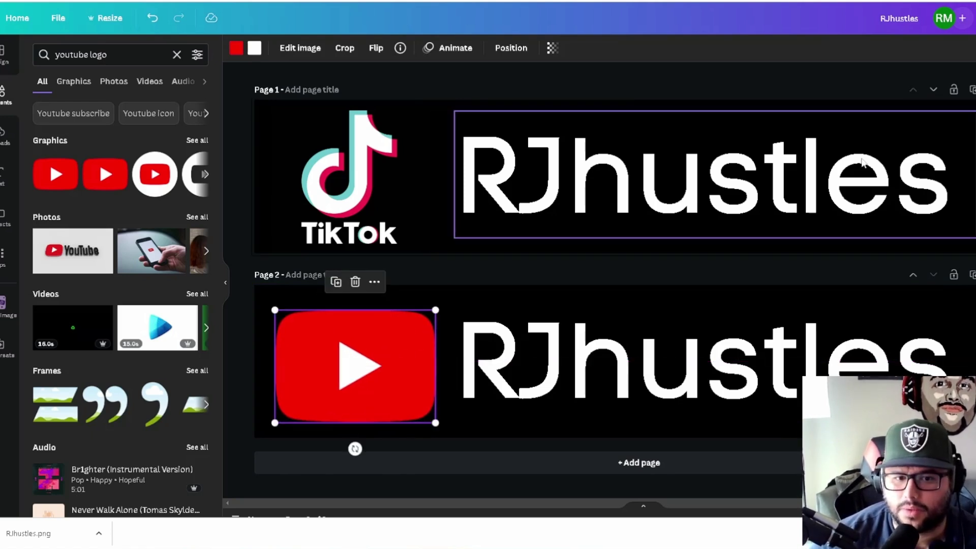
# - Download only page 2, the YouTube banner, as a PNG
pyautogui.click(962, 18)
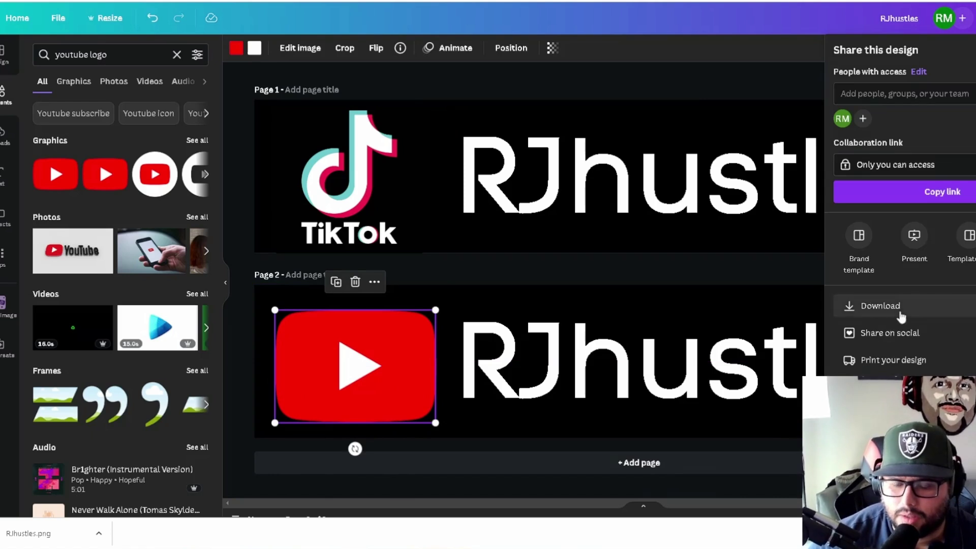
pyautogui.click(488, 303)
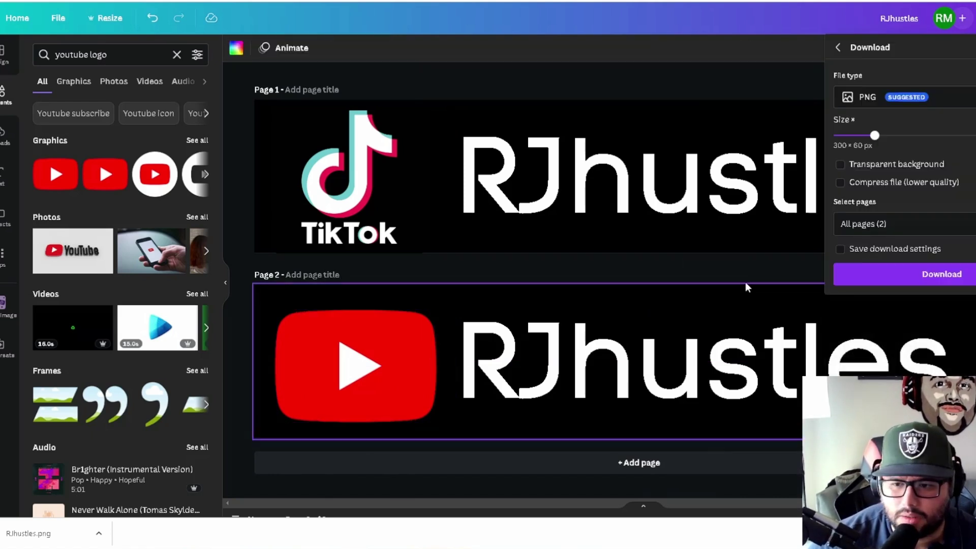
pyautogui.click(884, 224)
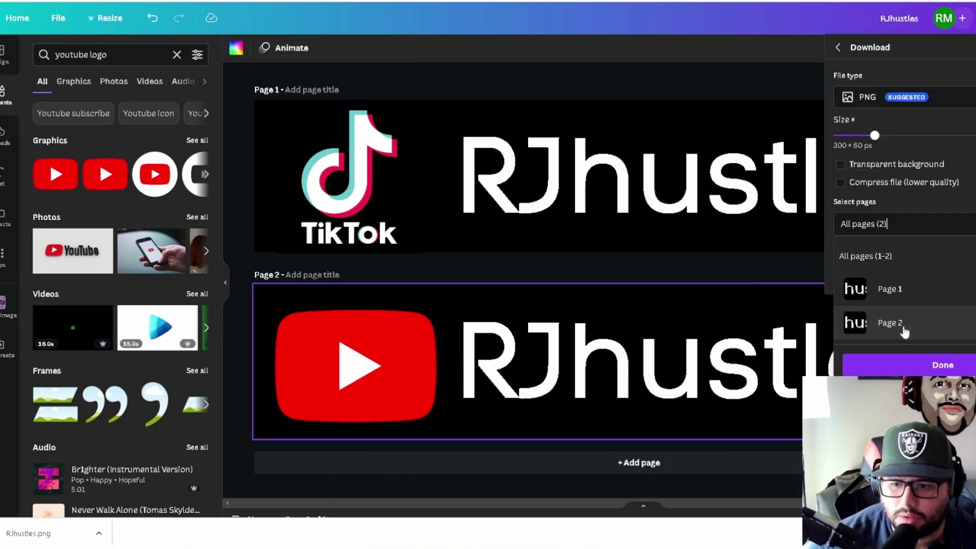
pyautogui.click(910, 367)
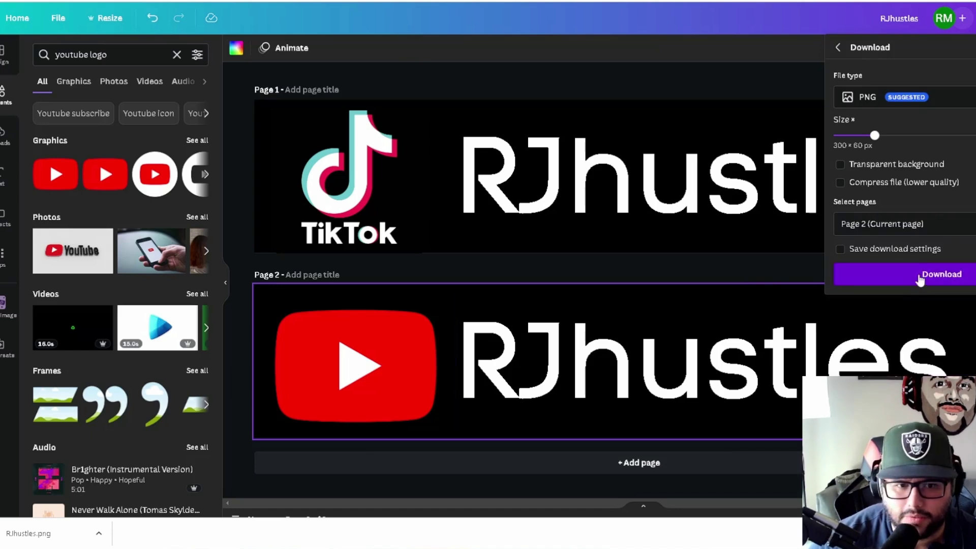
pyautogui.click(917, 275)
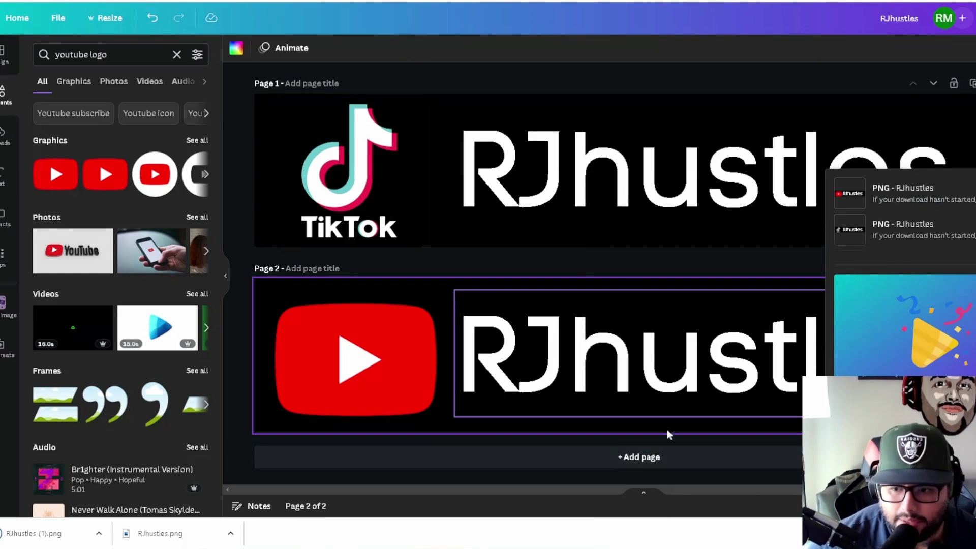
# - Switch to Filmora, import the YouTube, TikTok and ebook banner images, and place them above the video from about 00:00:30
pyautogui.moveTo(519, 547)
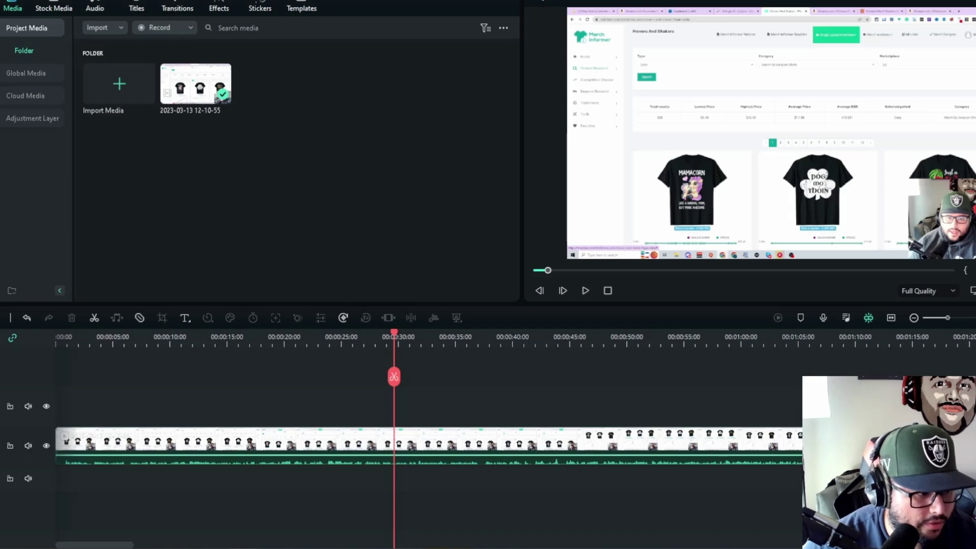
pyautogui.moveTo(355, 168); pyautogui.dragTo(401, 422)
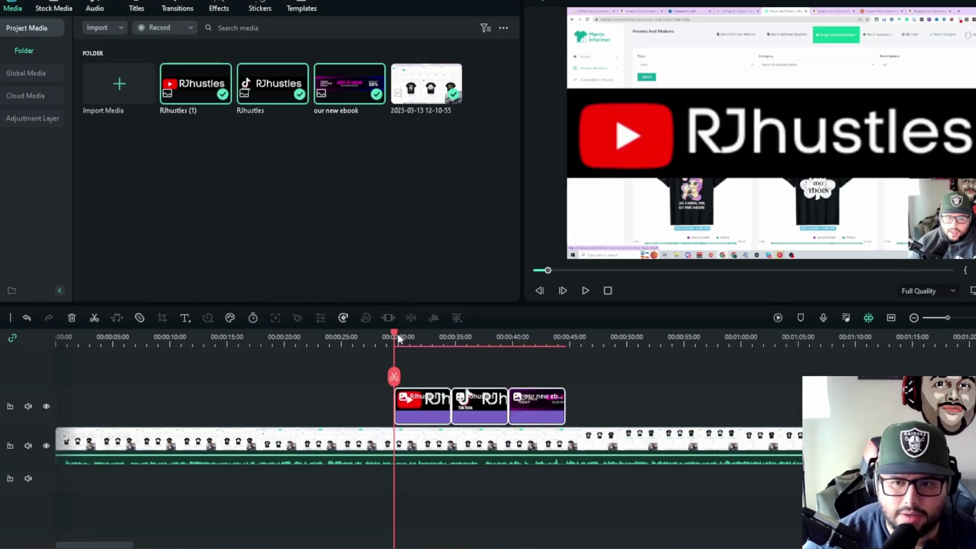
# - Shrink the YouTube banner in the preview and place it in the lower-left corner of the video frame
pyautogui.click(780, 136)
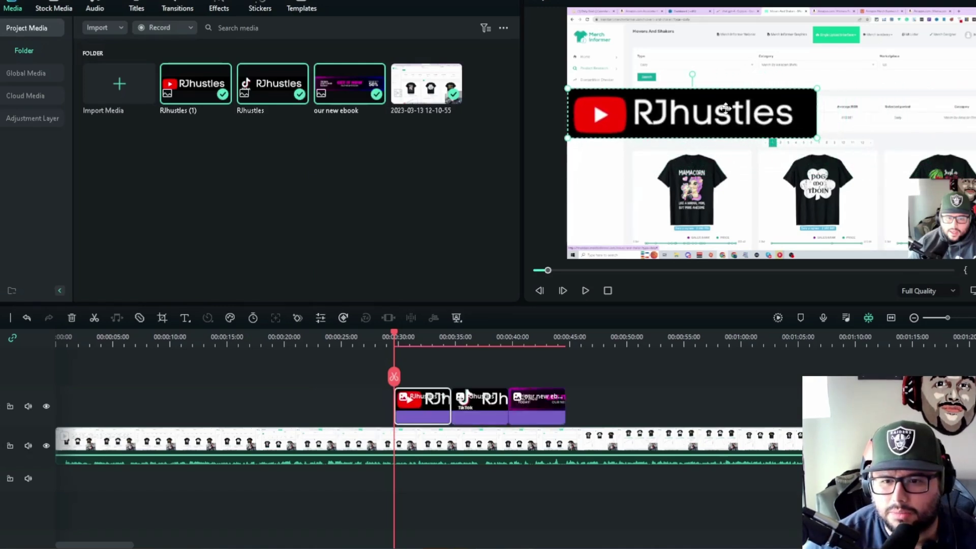
pyautogui.moveTo(814, 136); pyautogui.dragTo(718, 53)
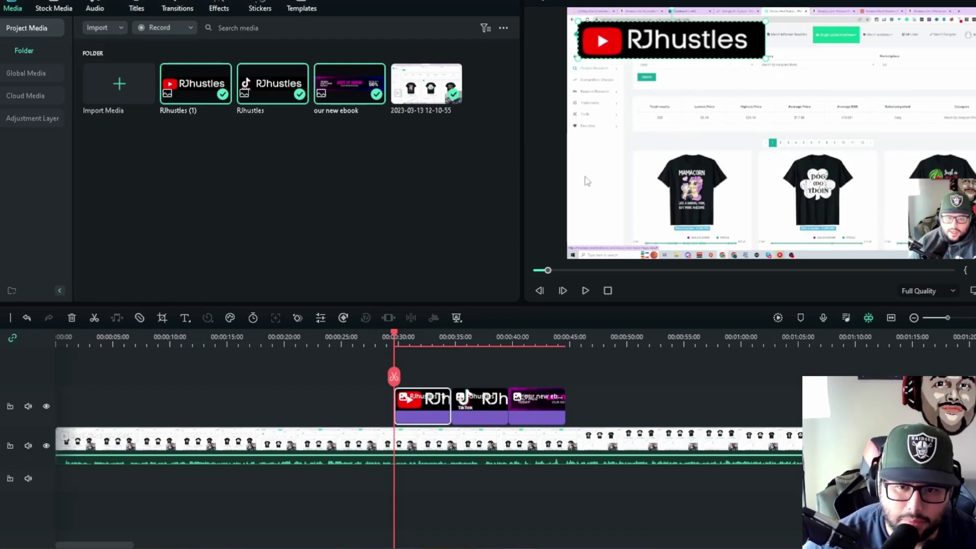
pyautogui.moveTo(738, 47); pyautogui.dragTo(823, 77)
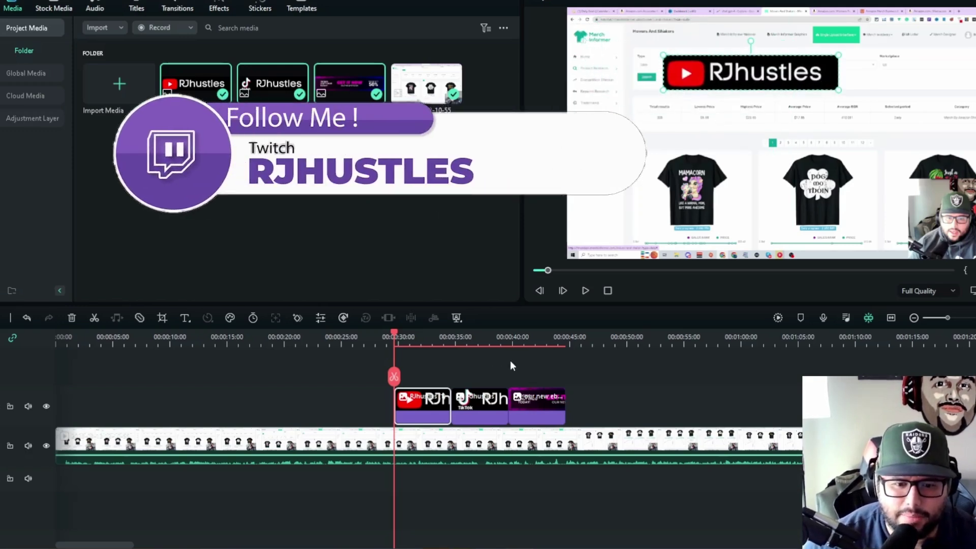
pyautogui.moveTo(808, 66); pyautogui.dragTo(723, 232)
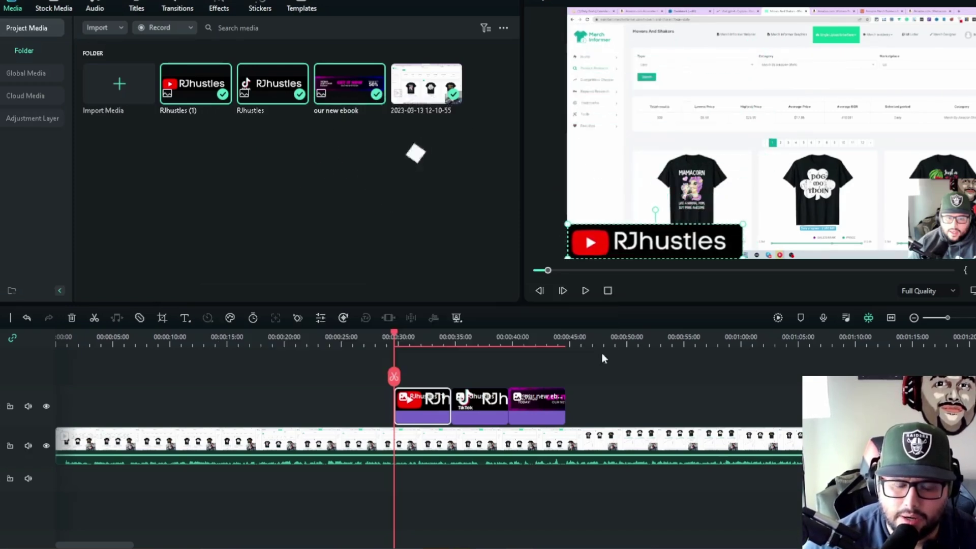
# - Shrink the TikTok banner in the preview and move the ebook promo banner to the bottom of the video frame
pyautogui.click(475, 408)
pyautogui.click(474, 338)
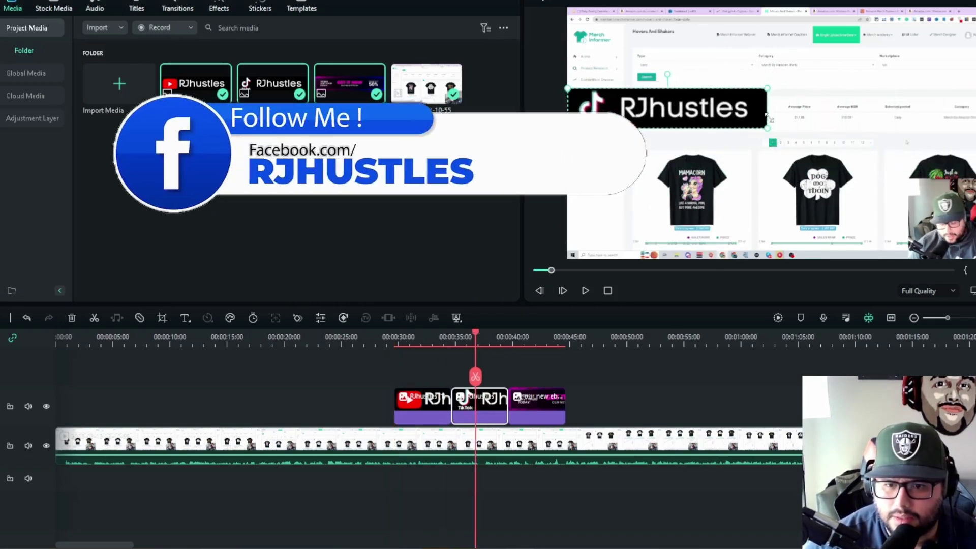
pyautogui.click(533, 338)
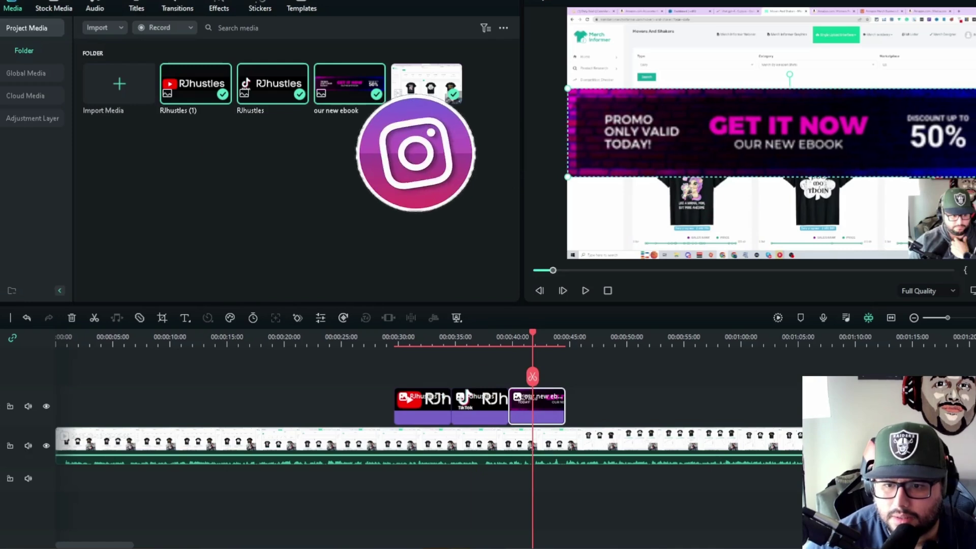
pyautogui.click(731, 105)
pyautogui.moveTo(731, 104); pyautogui.dragTo(730, 236)
# - Apply the Fade In preset animation to the YouTube banner clip
pyautogui.click(416, 337)
pyautogui.doubleClick(413, 401)
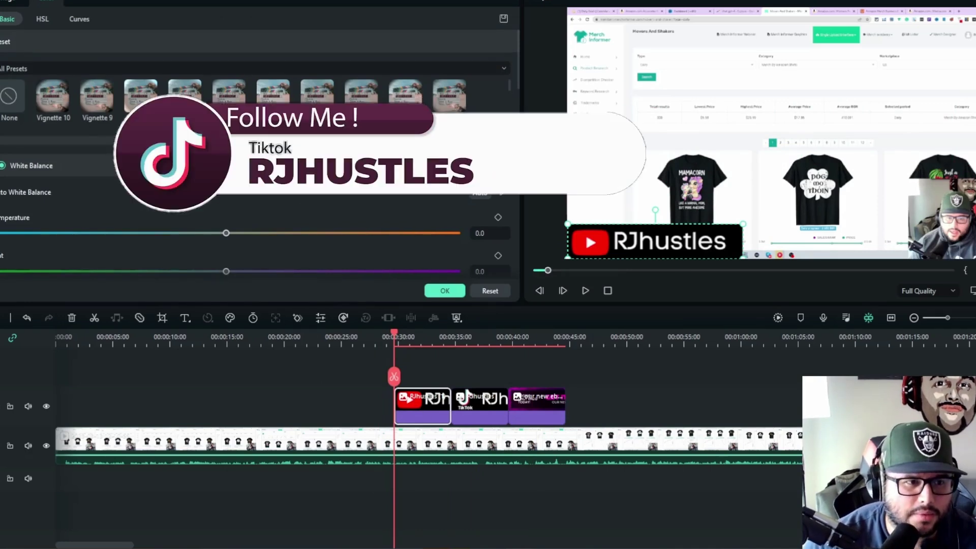
pyautogui.click(7, 1)
pyautogui.click(127, 20)
pyautogui.click(22, 74)
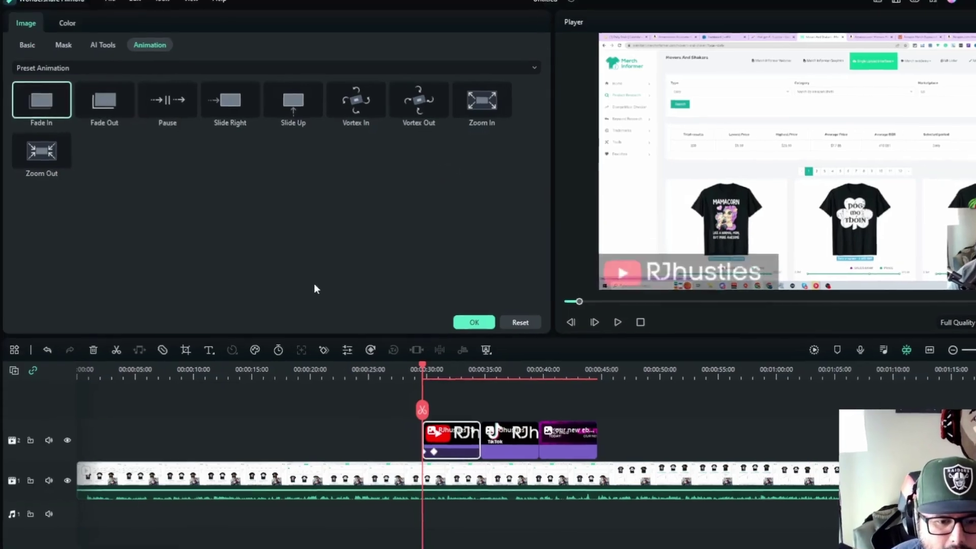
# - Apply the Pause preset animation to the TikTok banner clip
pyautogui.doubleClick(515, 440)
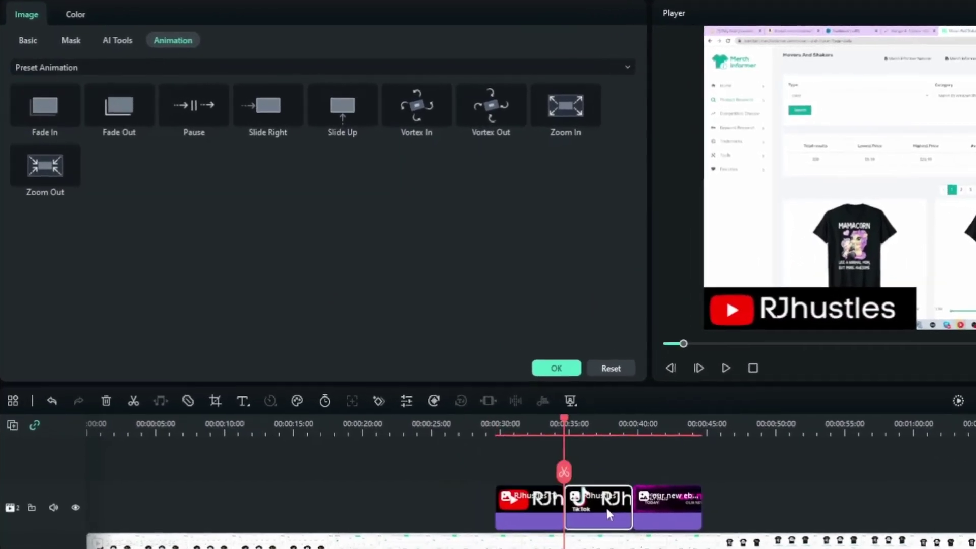
pyautogui.click(212, 113)
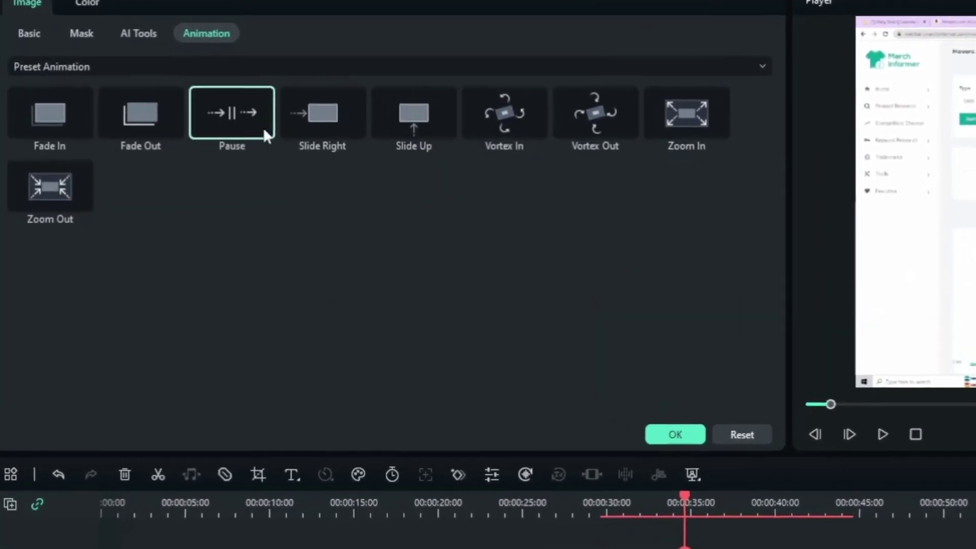
pyautogui.click(226, 127)
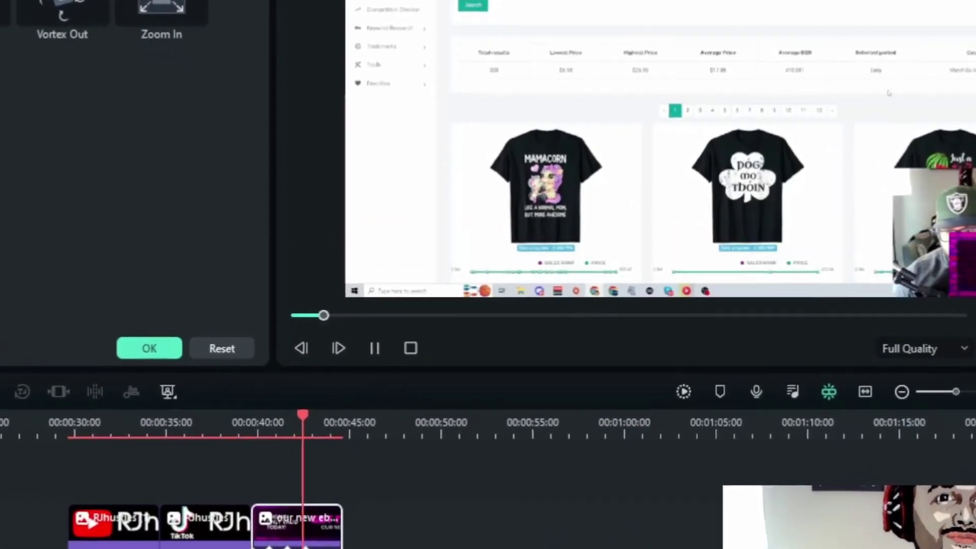
# - Stop the preview playback and confirm the Pause preset animation on the ebook promo banner clip
pyautogui.press('space')
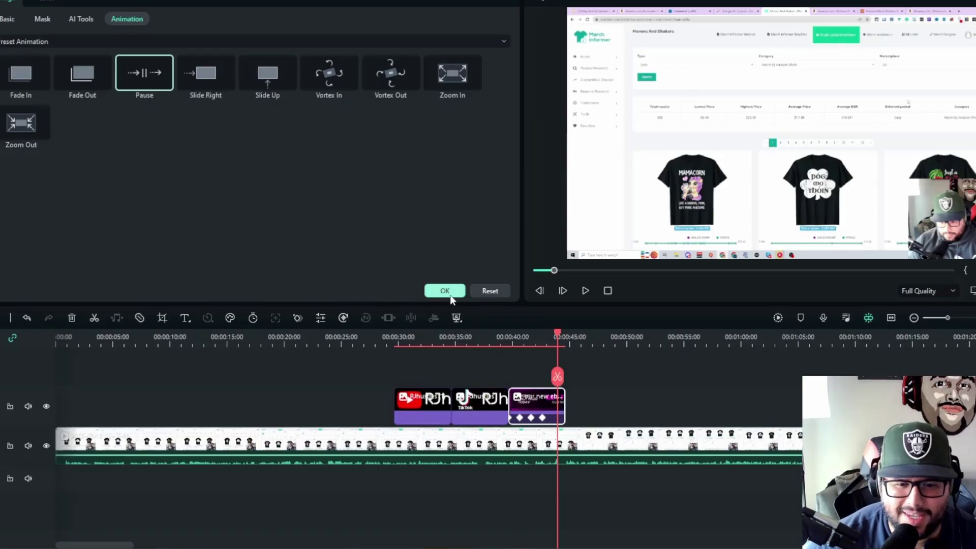
pyautogui.click(445, 292)
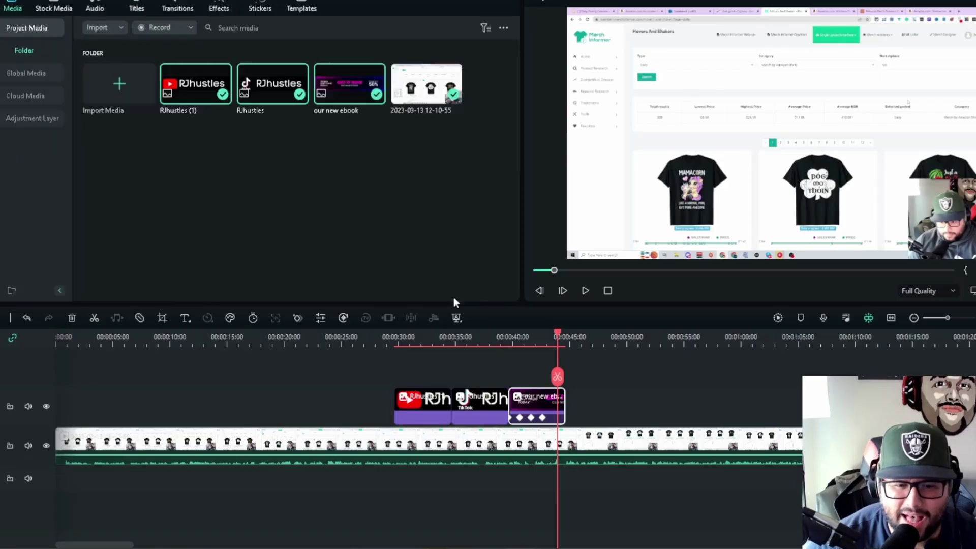
# - Move the YouTube banner slightly upward in the lower-left corner of the video frame
pyautogui.moveTo(492, 342); pyautogui.dragTo(421, 334)
pyautogui.click(726, 247)
pyautogui.moveTo(710, 230); pyautogui.dragTo(716, 218)
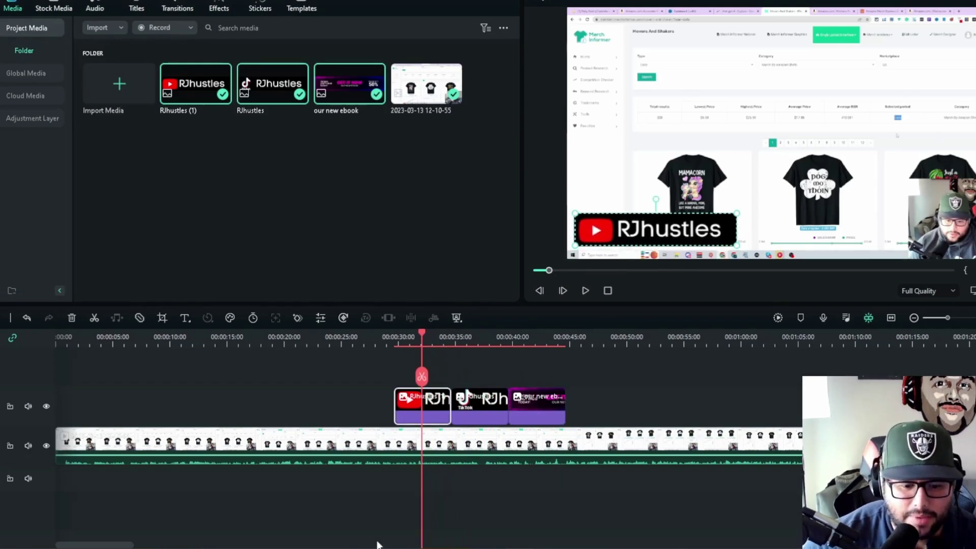
# - Switch to Canva and create a new custom-size design of 300 × 100 px
pyautogui.moveTo(353, 548)
pyautogui.click(269, 533)
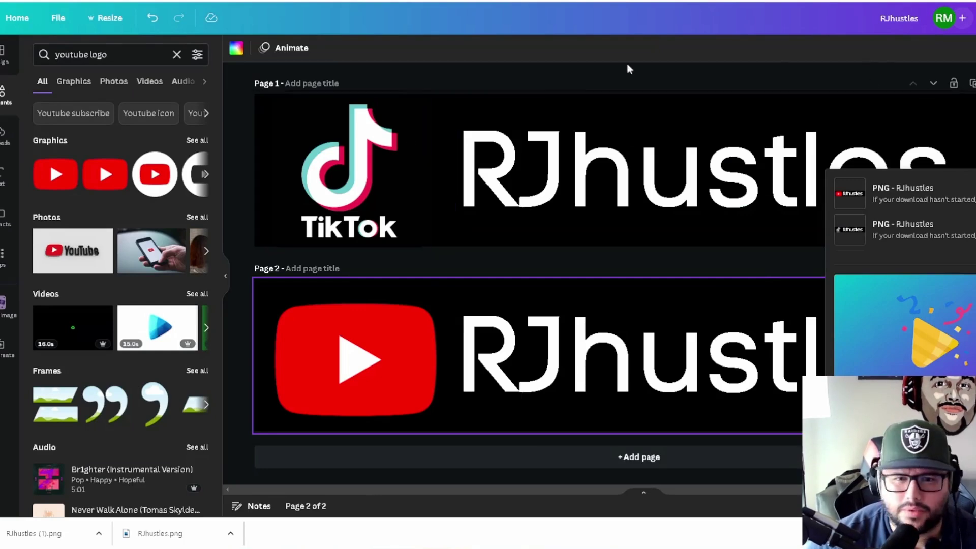
pyautogui.click(427, 106)
pyautogui.click(452, 104)
pyautogui.click(448, 101)
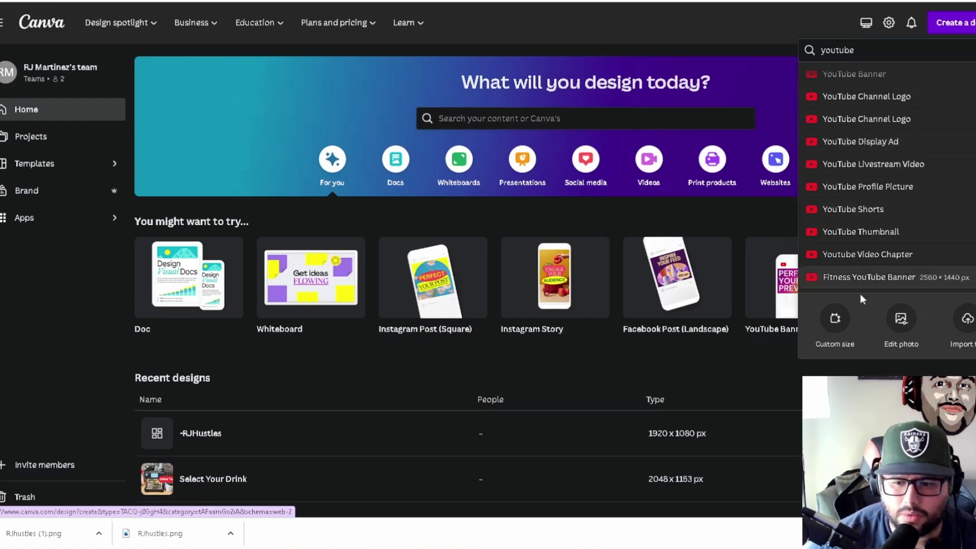
pyautogui.click(839, 328)
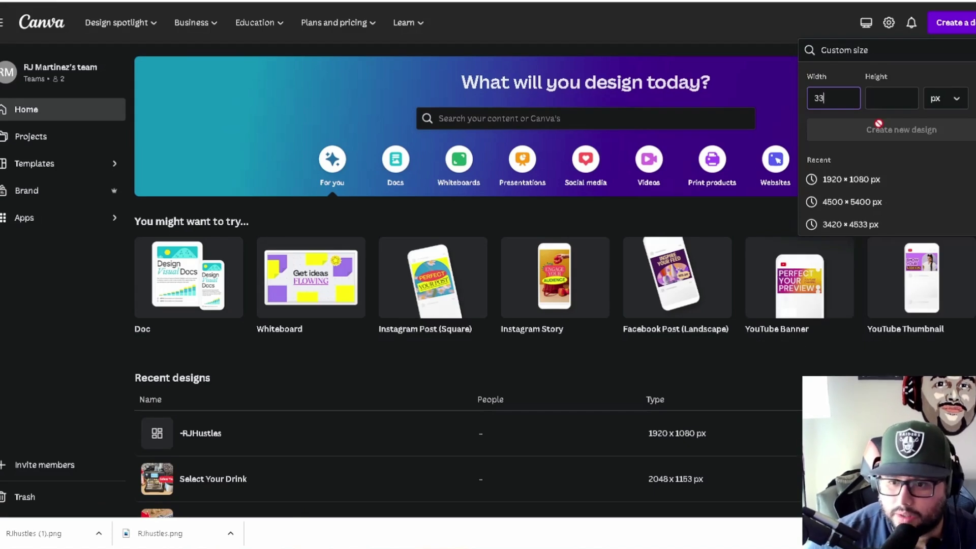
pyautogui.write('100')
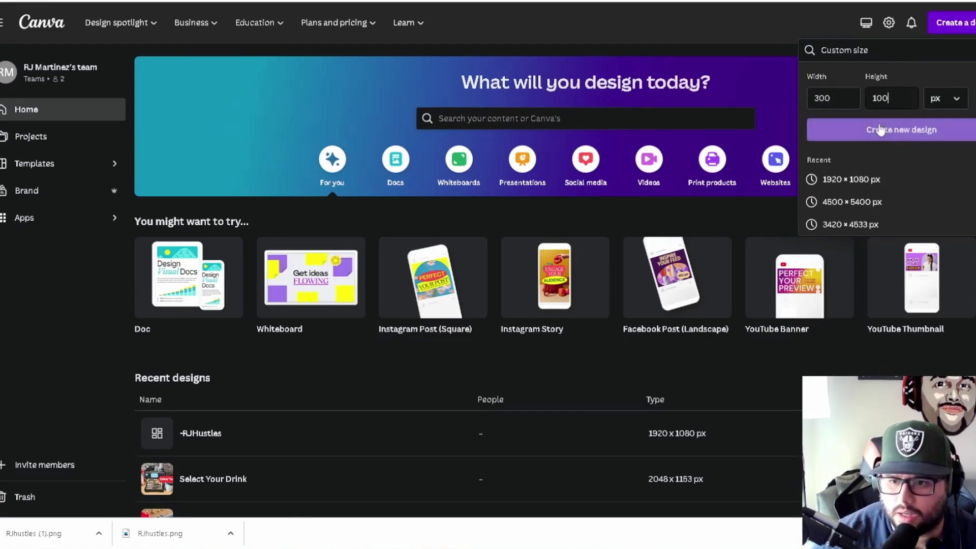
pyautogui.click(905, 133)
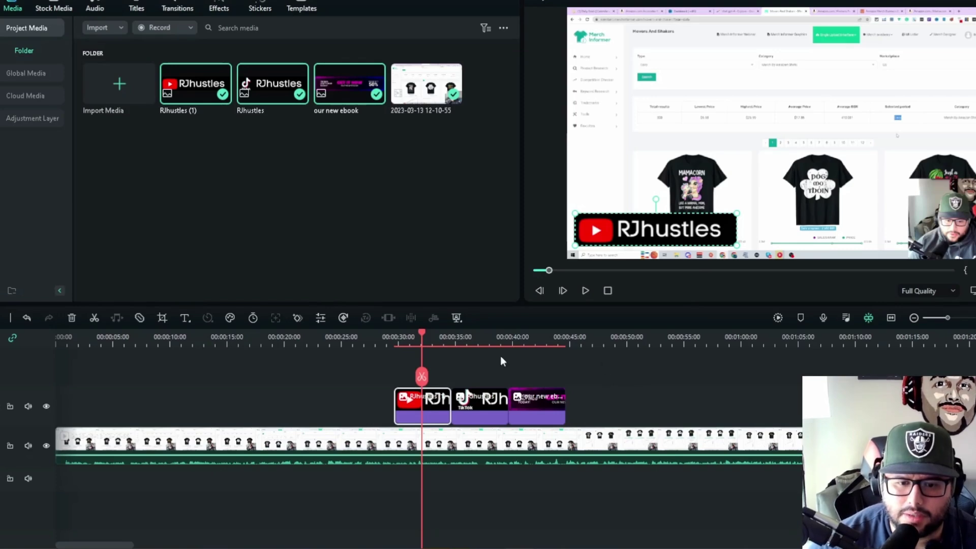
# - Switch back to Filmora and preview the YouTube banner's entrance and the TikTok banner over the video
pyautogui.moveTo(423, 336); pyautogui.dragTo(396, 336)
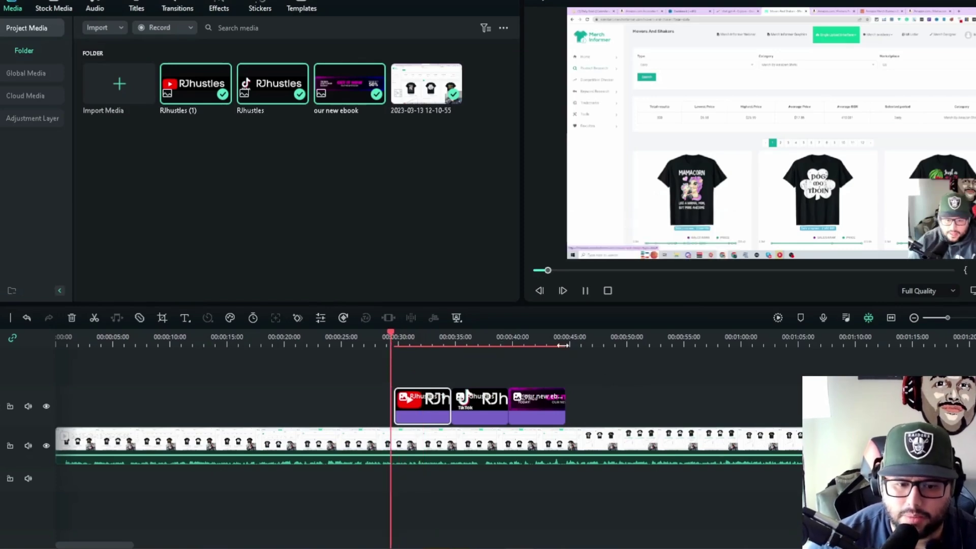
pyautogui.press('space')
pyautogui.click(475, 338)
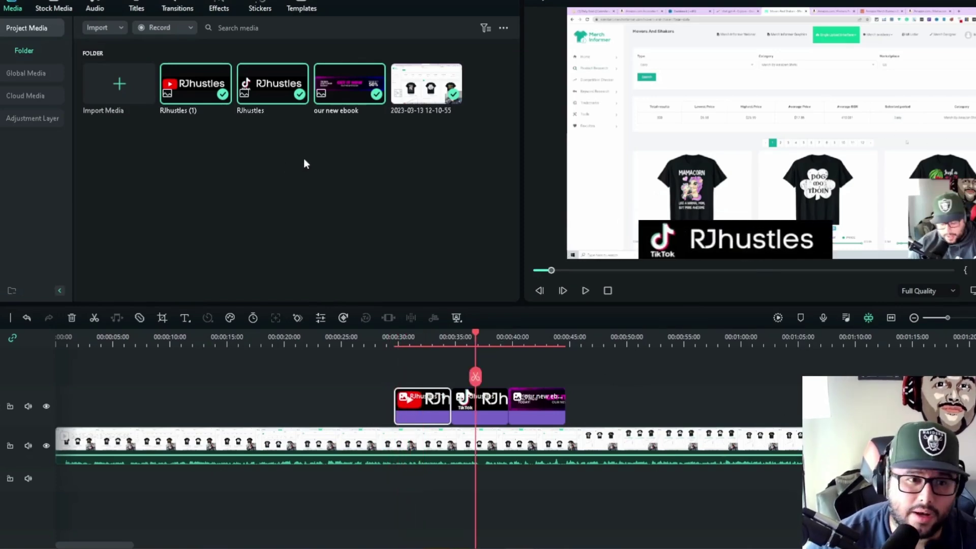
# - Add the Cartoon Whoosh 02 sound effect to the audio track at the start of the YouTube banner clip
pyautogui.click(102, 4)
pyautogui.moveTo(156, 81); pyautogui.dragTo(399, 460)
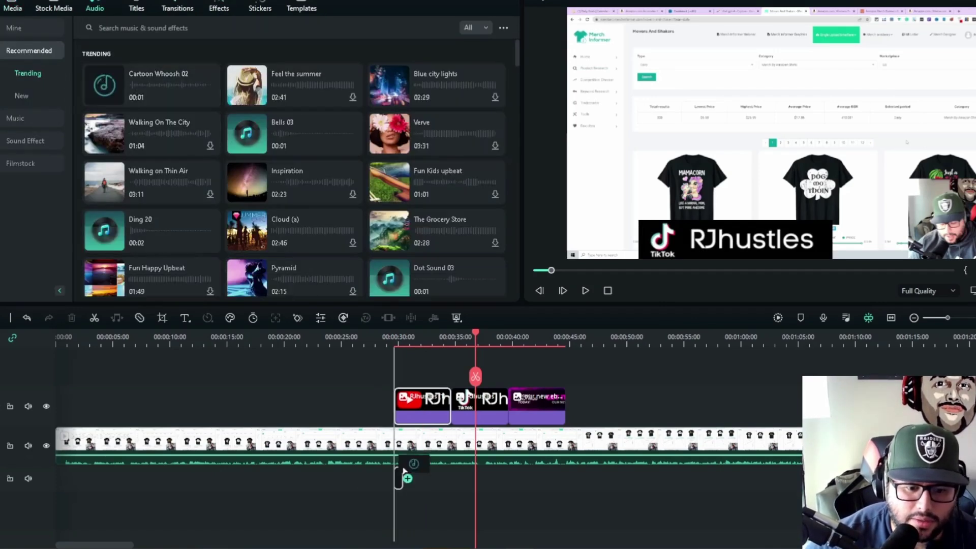
# - Play the video from just before the YouTube banner to check the whoosh sound, and scrub past the ebook banner
pyautogui.moveTo(476, 334); pyautogui.dragTo(390, 339)
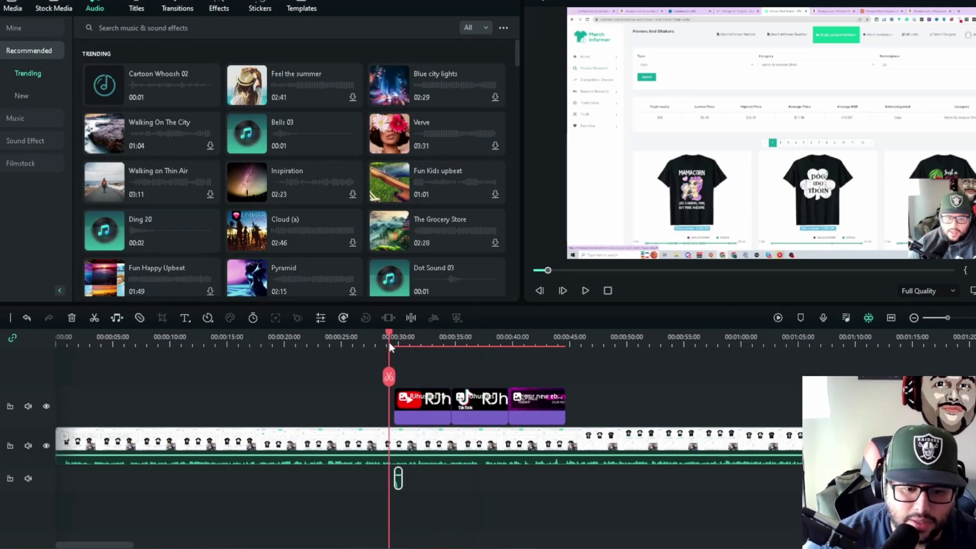
pyautogui.press('space')
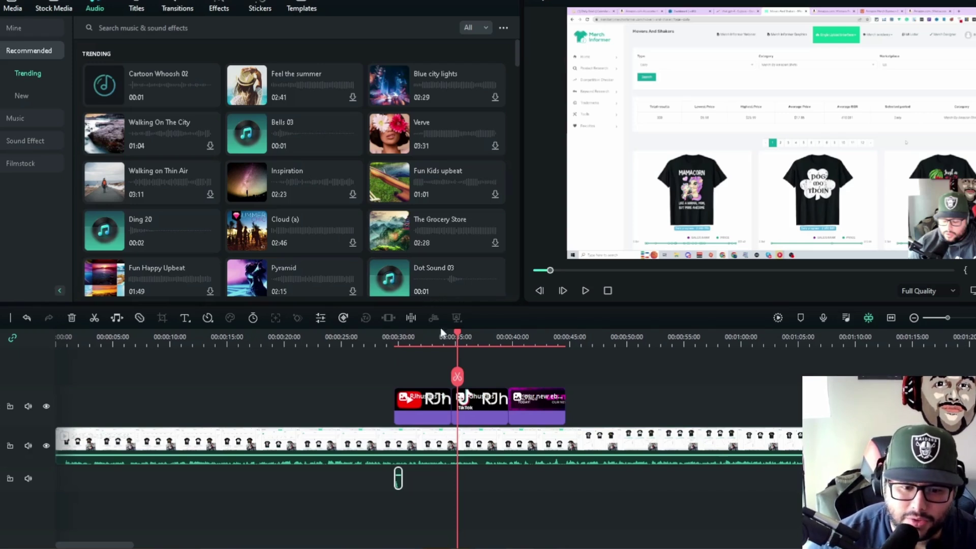
pyautogui.moveTo(421, 337); pyautogui.dragTo(578, 381)
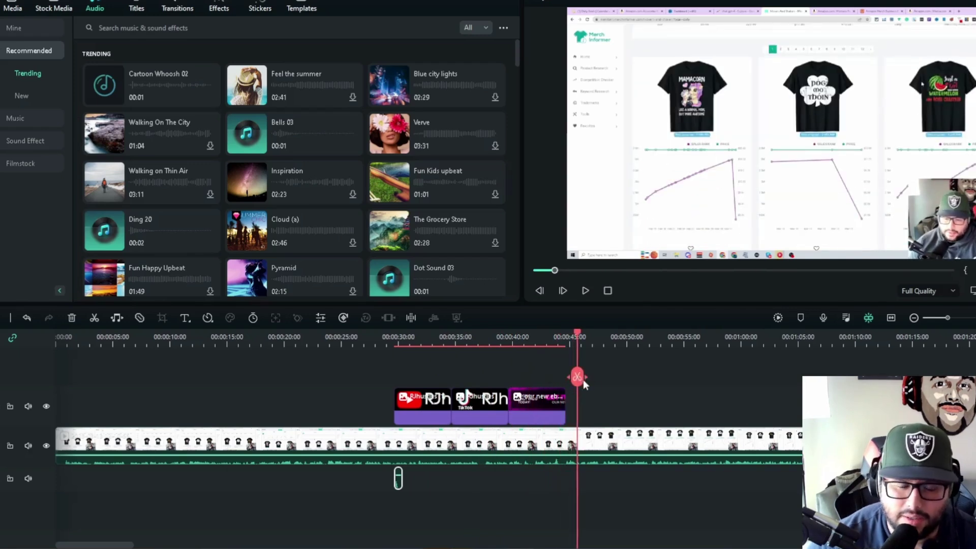